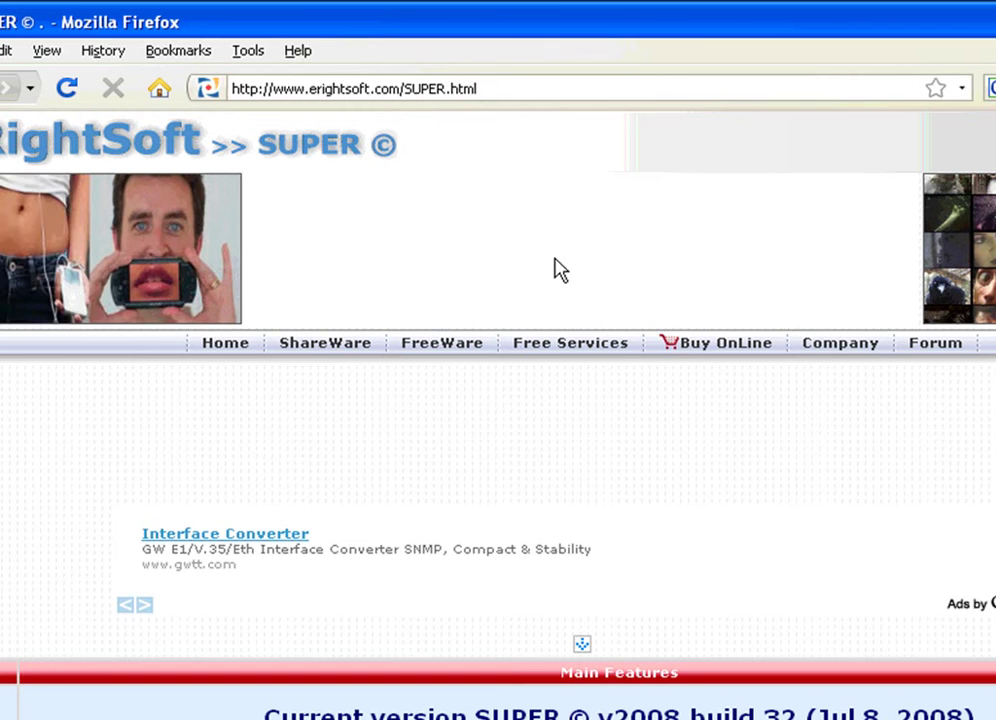
Step: Follow the Start Downloading SUPER © link in the "Download and try SUPER © for FREE" section
scroll(440, 300, "down", 3)
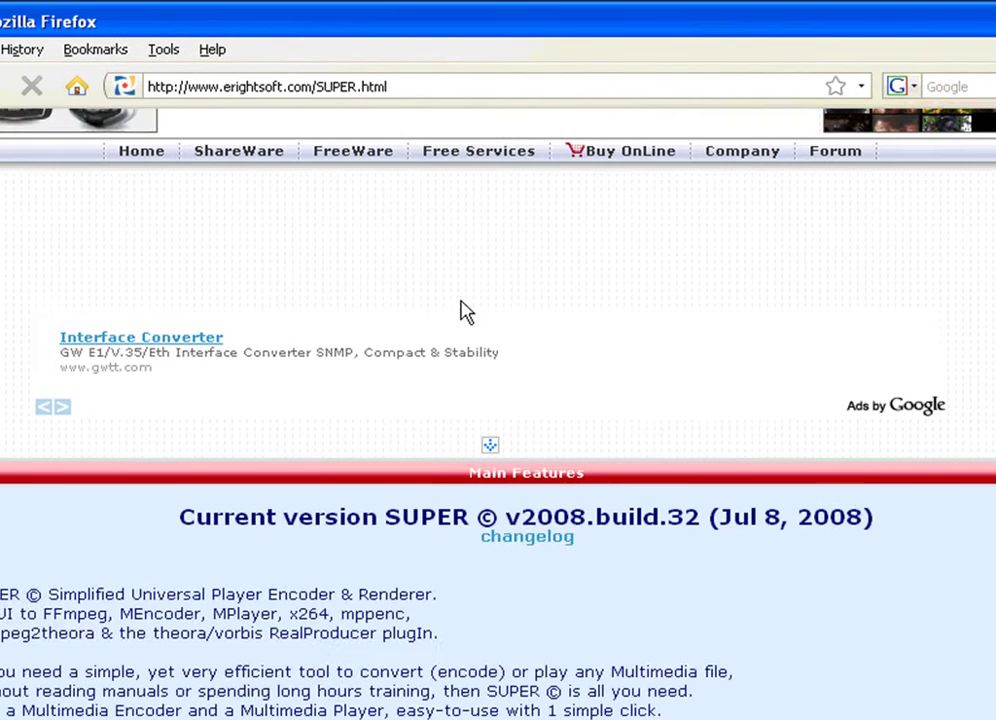
scroll(467, 311, "up", 3)
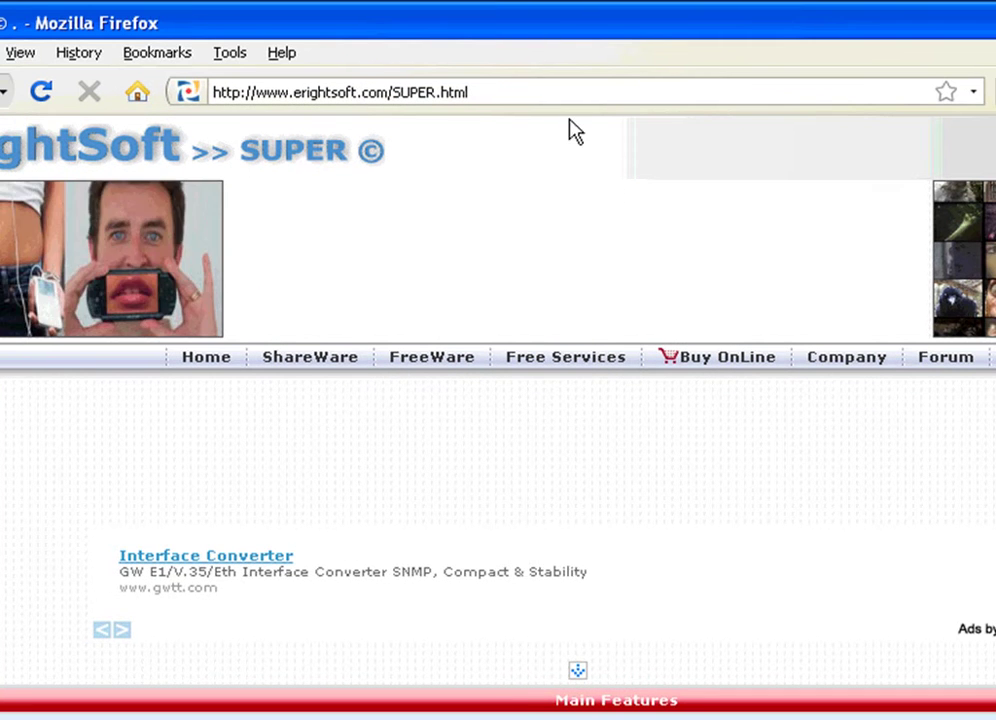
scroll(738, 333, "down", 4)
scroll(749, 428, "down", 8)
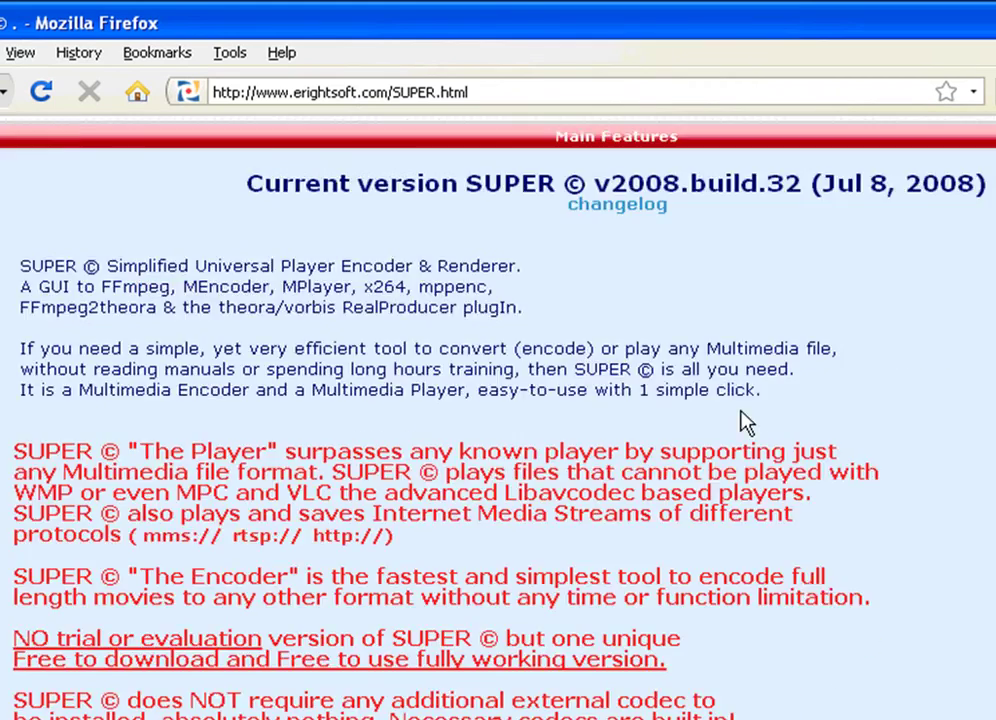
scroll(748, 410, "down", 20)
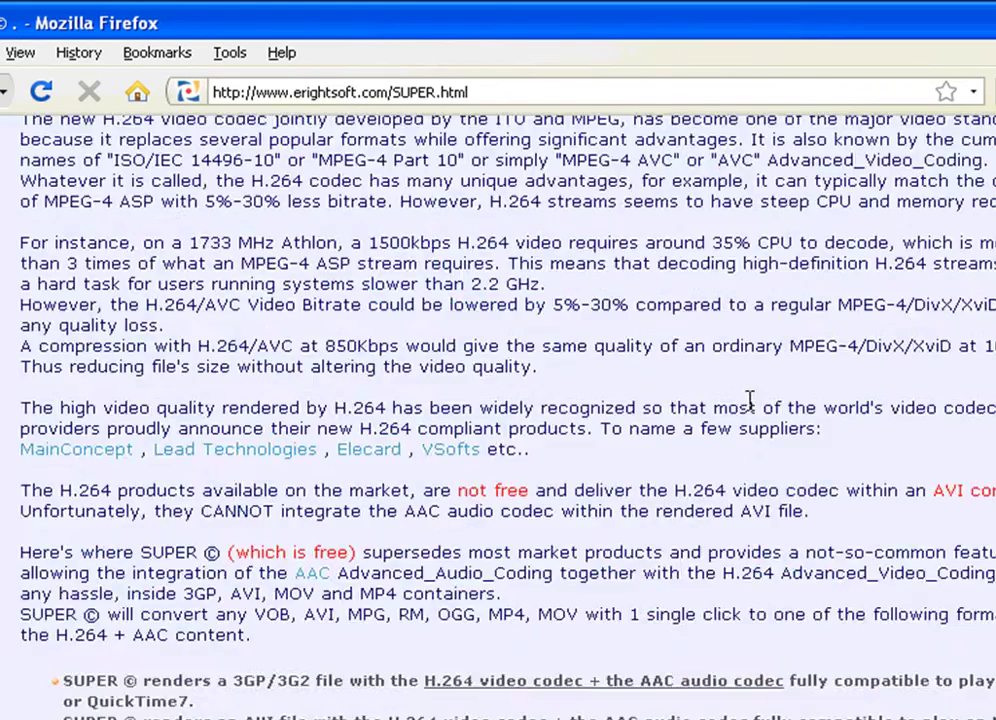
scroll(749, 401, "down", 20)
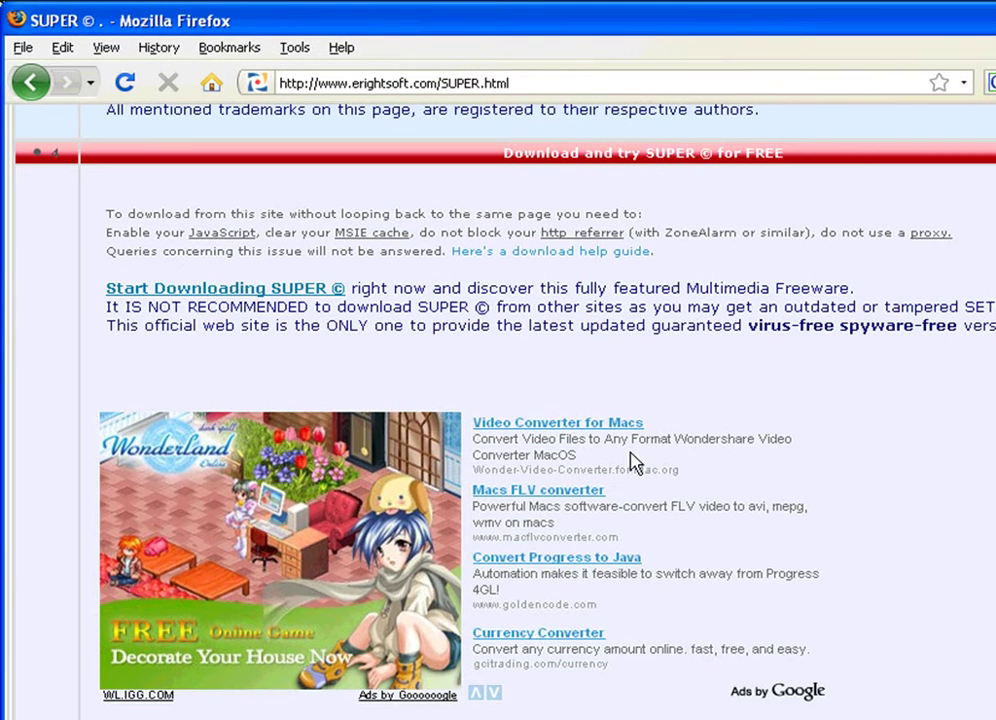
left_click(221, 298)
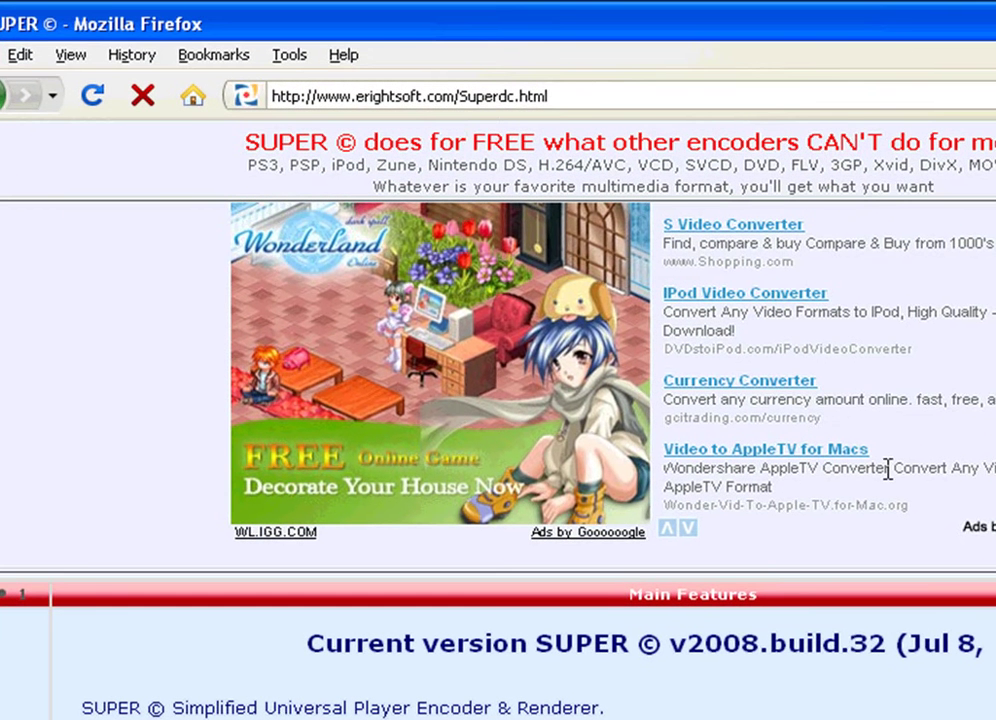
Step: Open the "download and use" link in the Main Features text of the SUPER © page
scroll(890, 475, "down", 5)
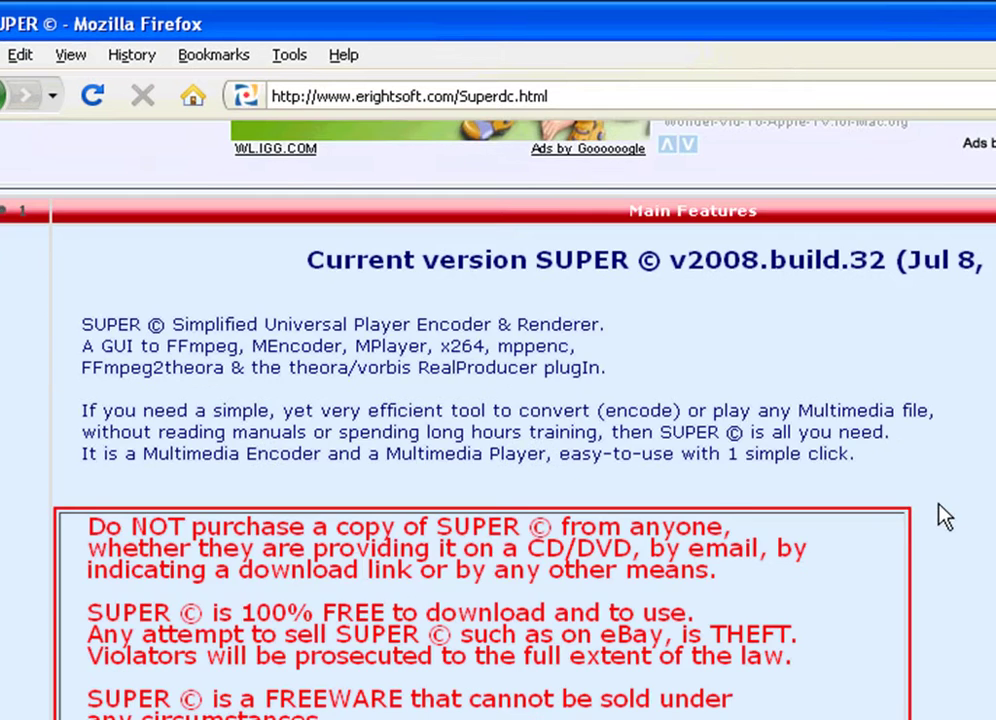
scroll(943, 516, "down", 4)
scroll(946, 506, "down", 3)
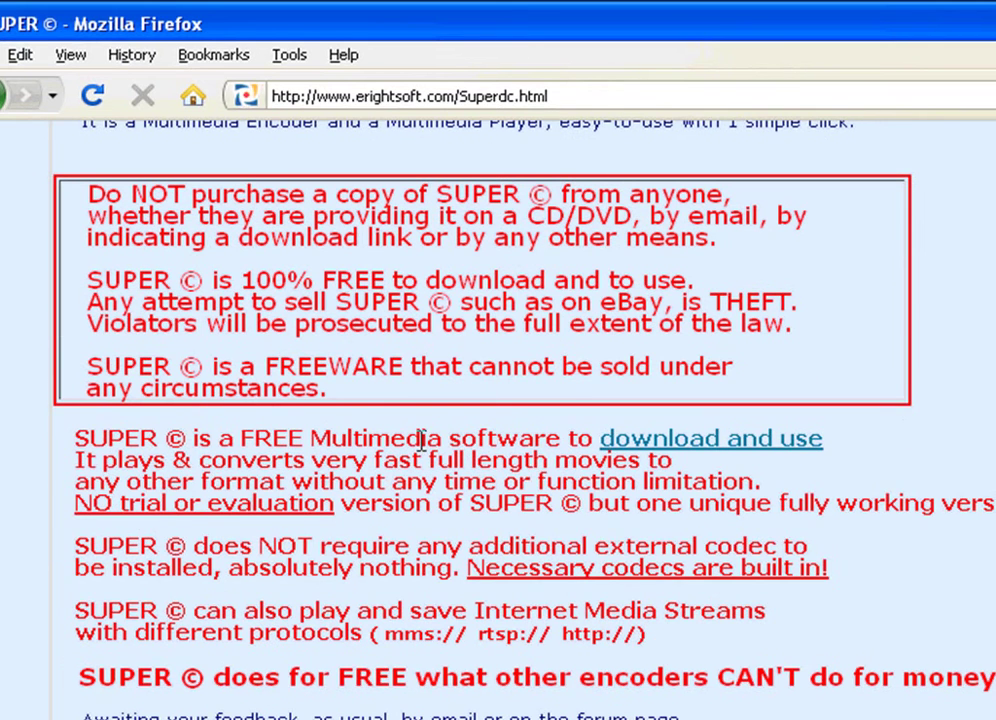
left_click(808, 460)
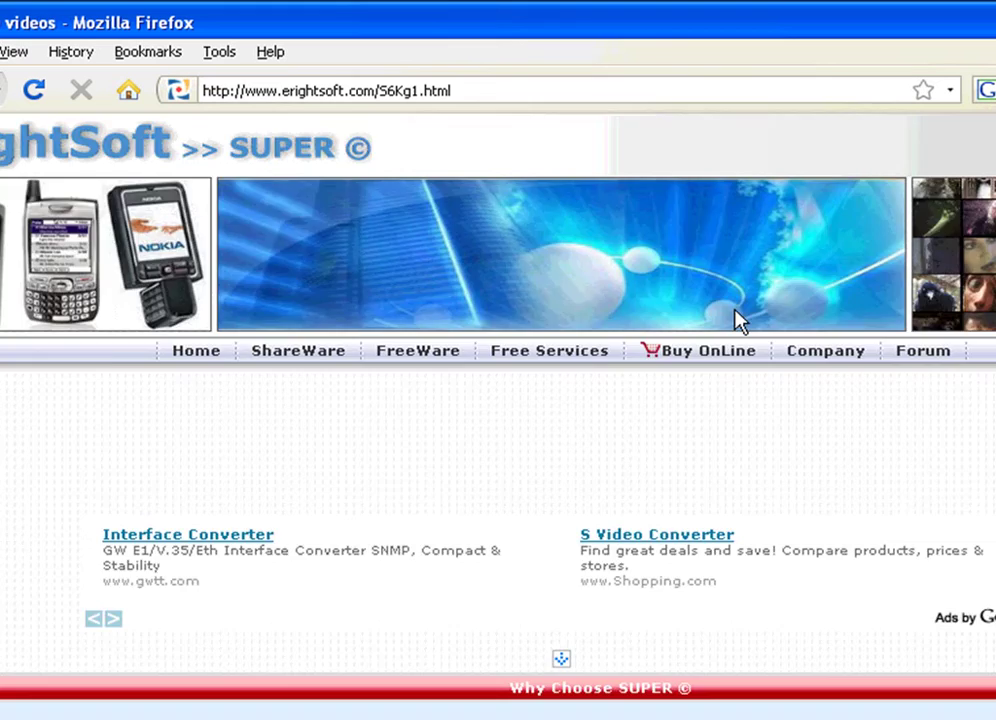
Step: Download the SUPER © v2008.build.32 setup file, SUPERsetup.exe, from official site 1
scroll(765, 313, "down", 4)
scroll(789, 313, "down", 10)
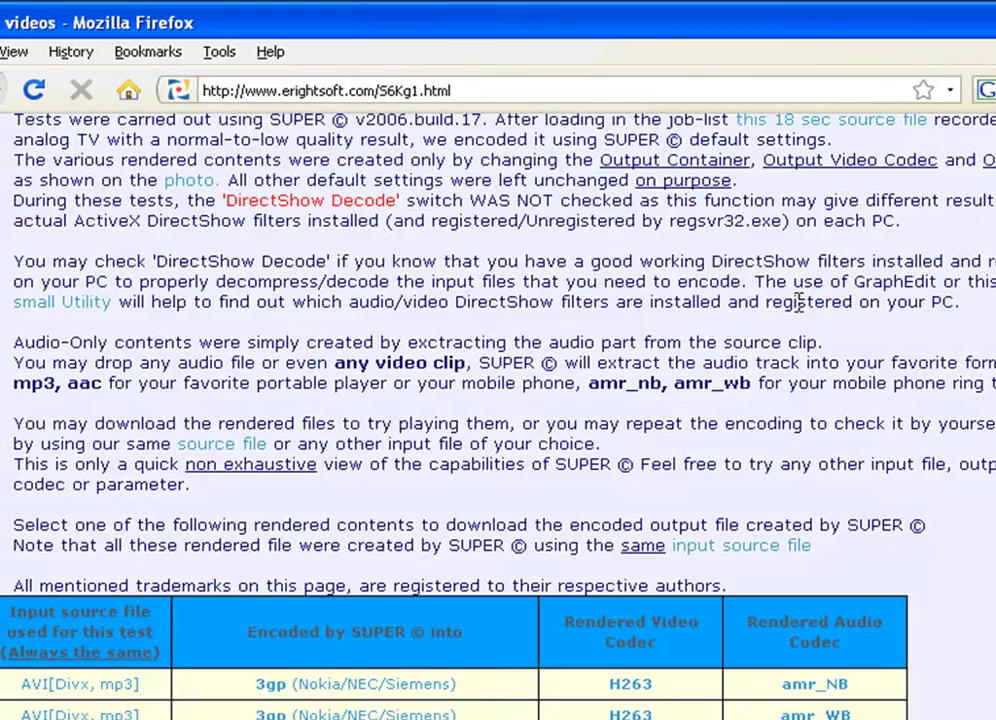
scroll(806, 310, "up", 10)
scroll(805, 302, "down", 16)
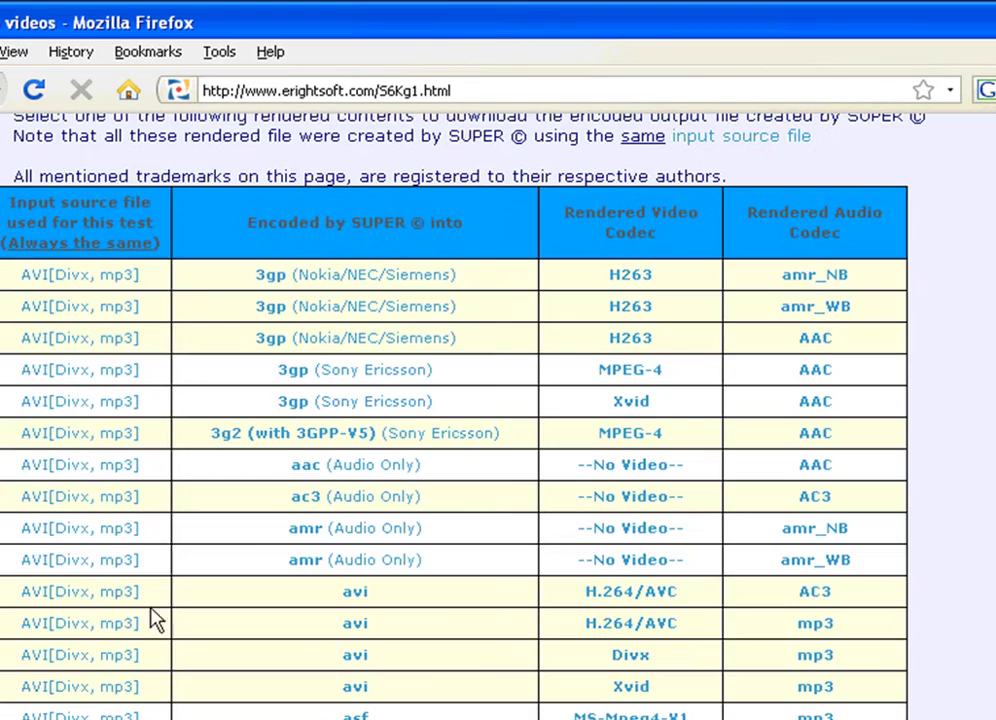
scroll(800, 520, "up", 10)
scroll(751, 573, "down", 20)
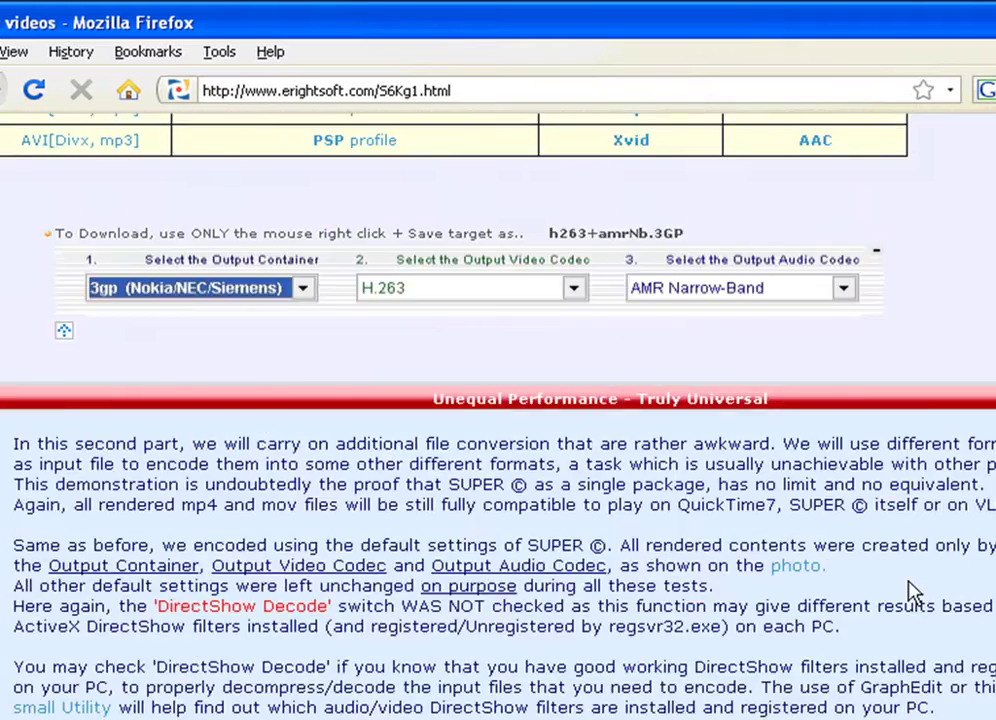
scroll(914, 593, "down", 10)
scroll(916, 560, "up", 17)
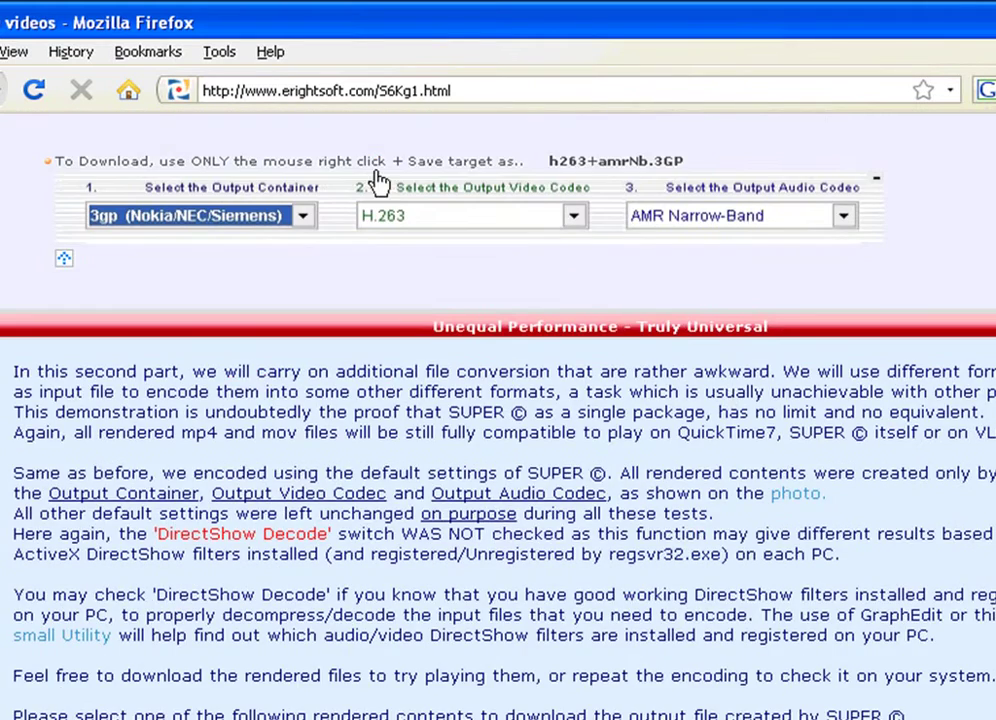
scroll(722, 360, "down", 10)
scroll(900, 425, "down", 20)
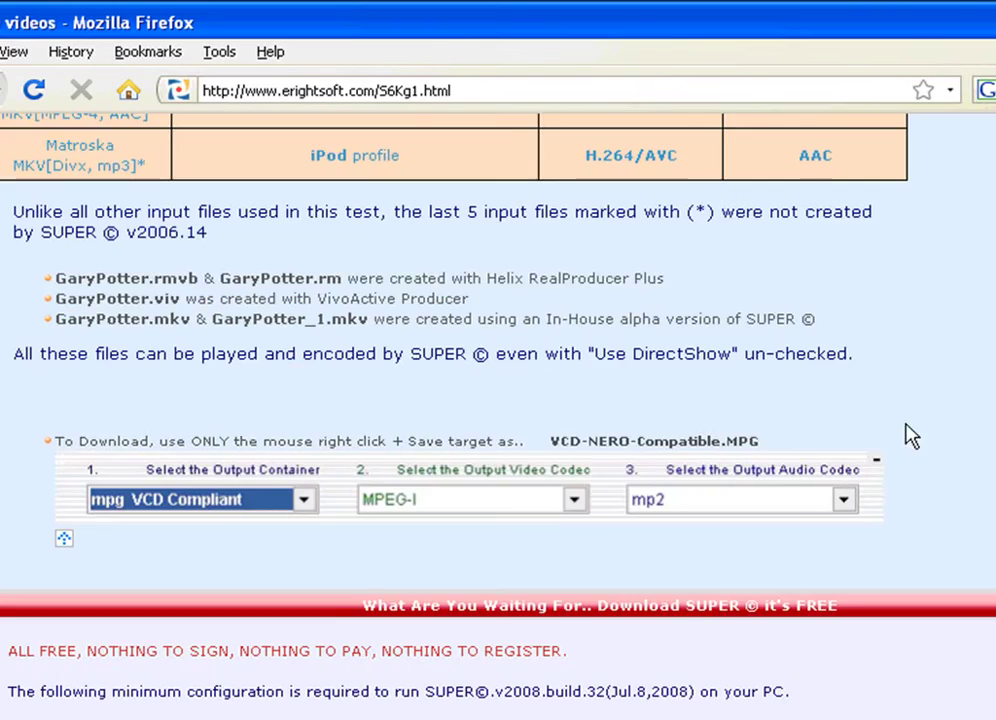
scroll(740, 530, "down", 15)
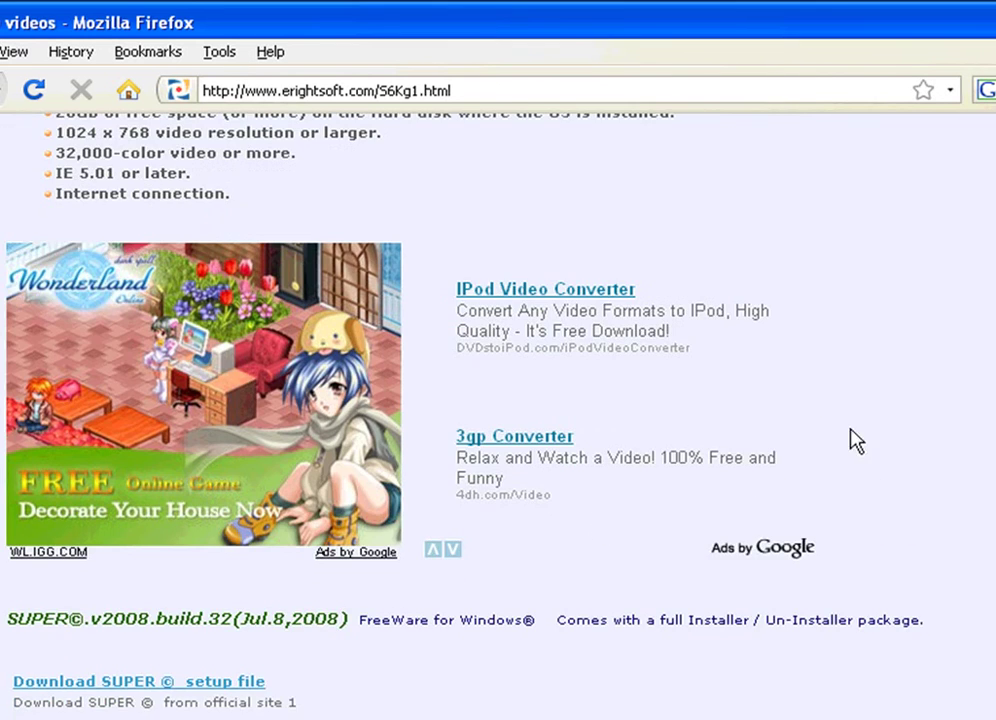
scroll(860, 410, "down", 4)
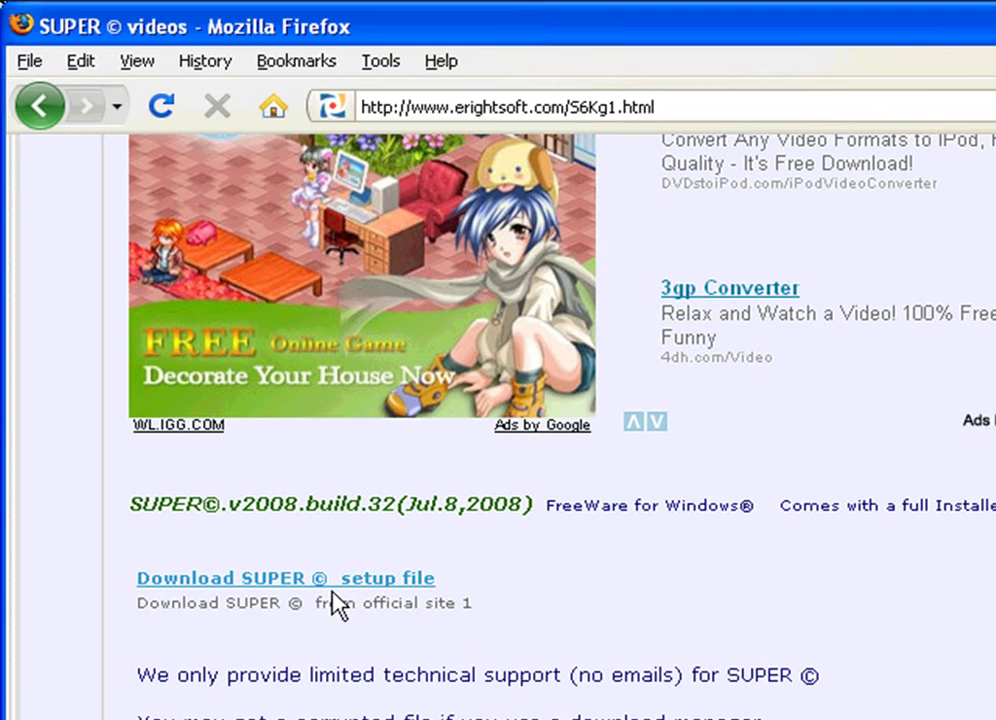
left_click(280, 590)
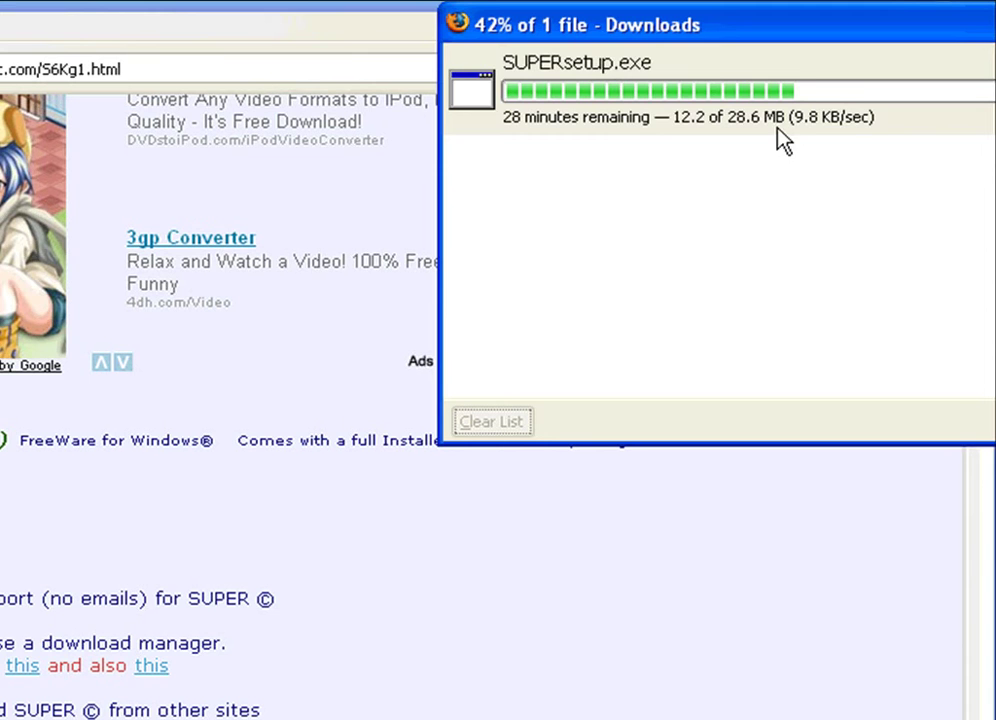
Step: Launch the downloaded SUPERsetup.exe installer from its folder
left_click(774, 631)
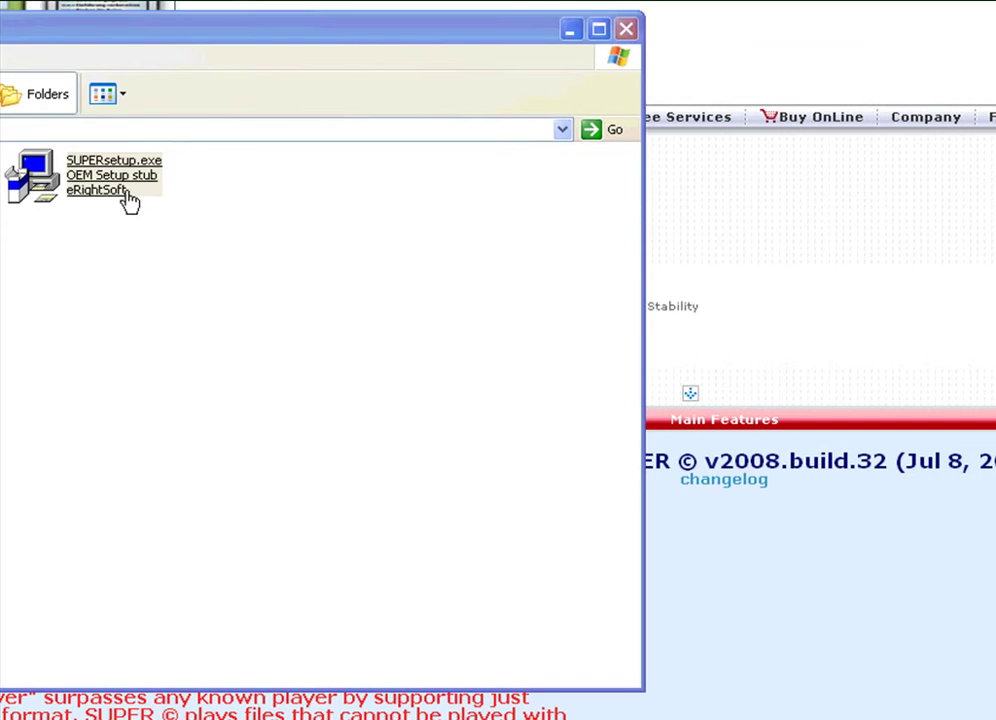
left_click(127, 196)
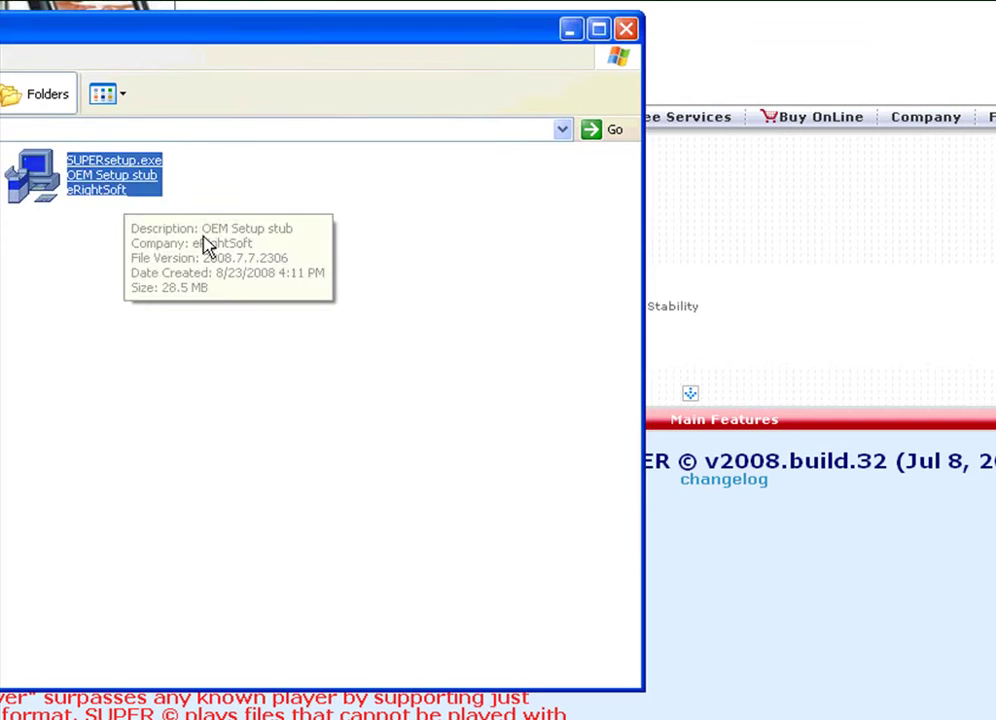
left_click(766, 418)
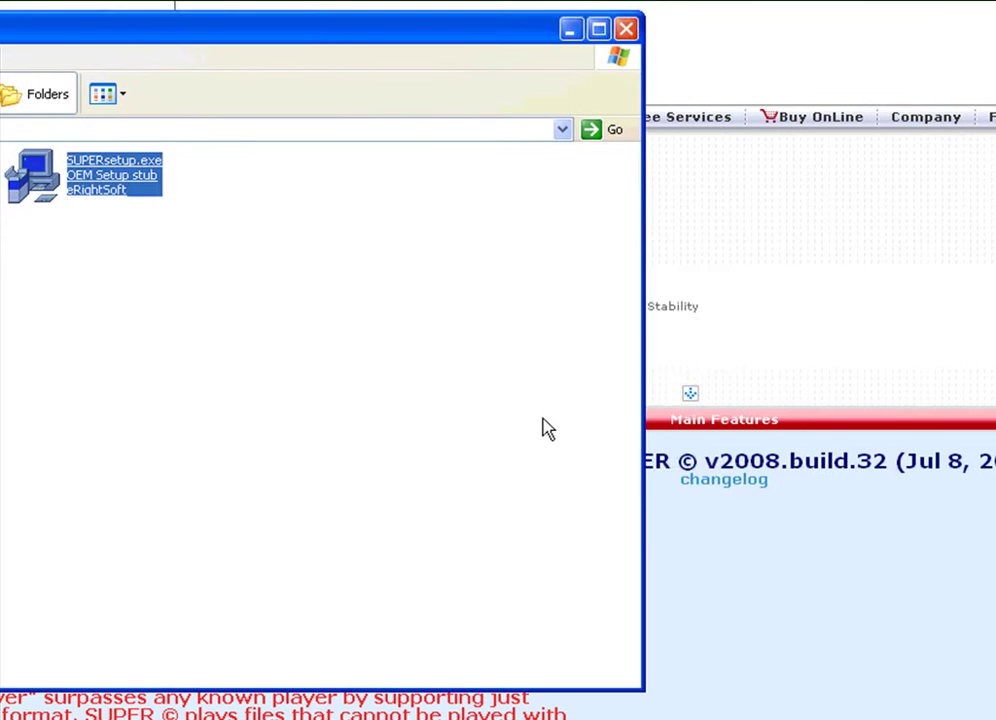
left_click(706, 517)
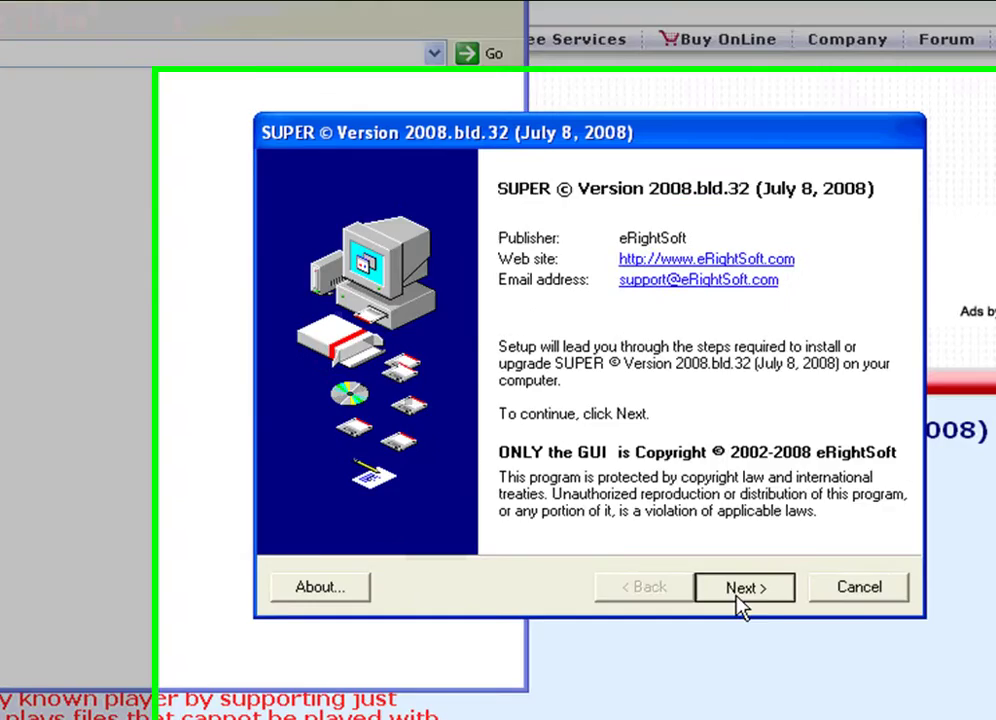
Step: Accept the SUPER © license agreement, cancel the setup at the installation options, and close the folder window
left_click(833, 602)
left_click(655, 576)
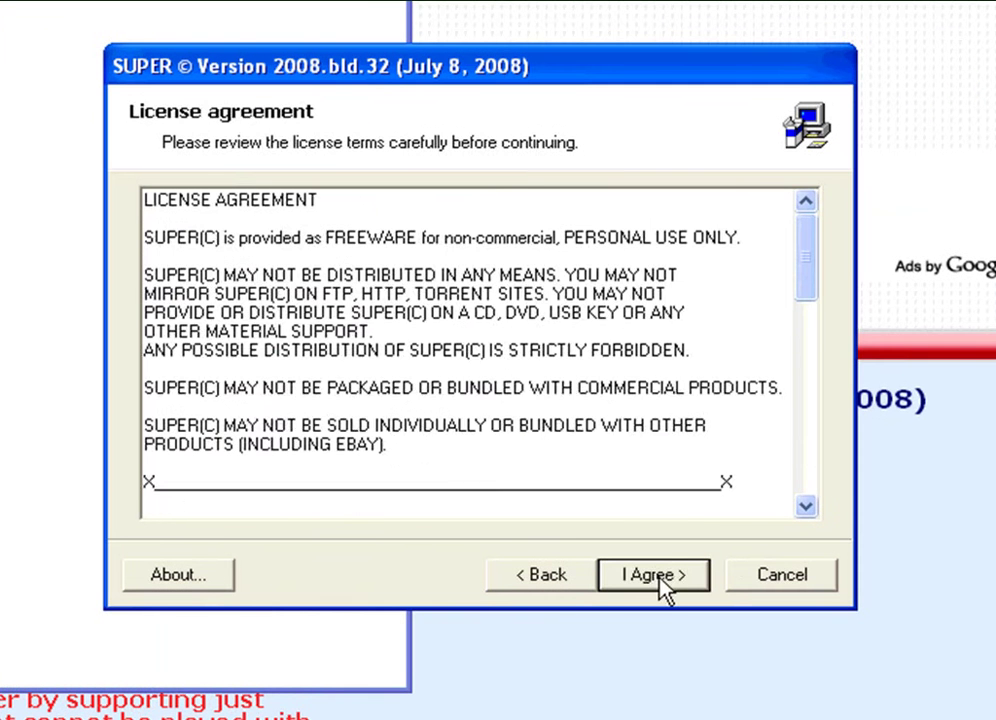
left_click(667, 578)
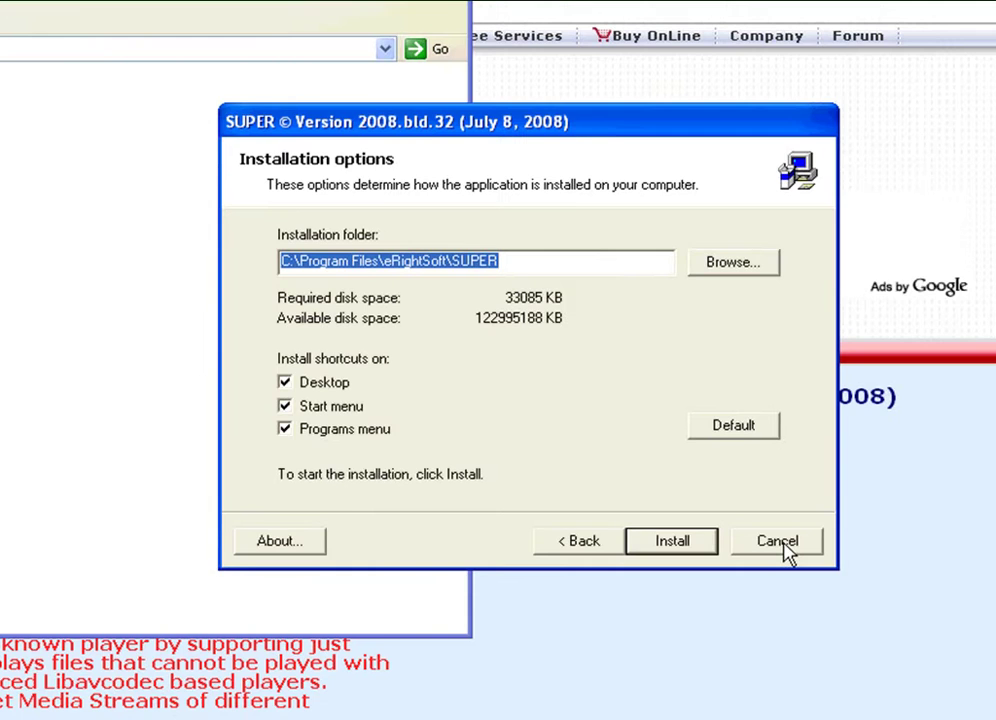
left_click(782, 574)
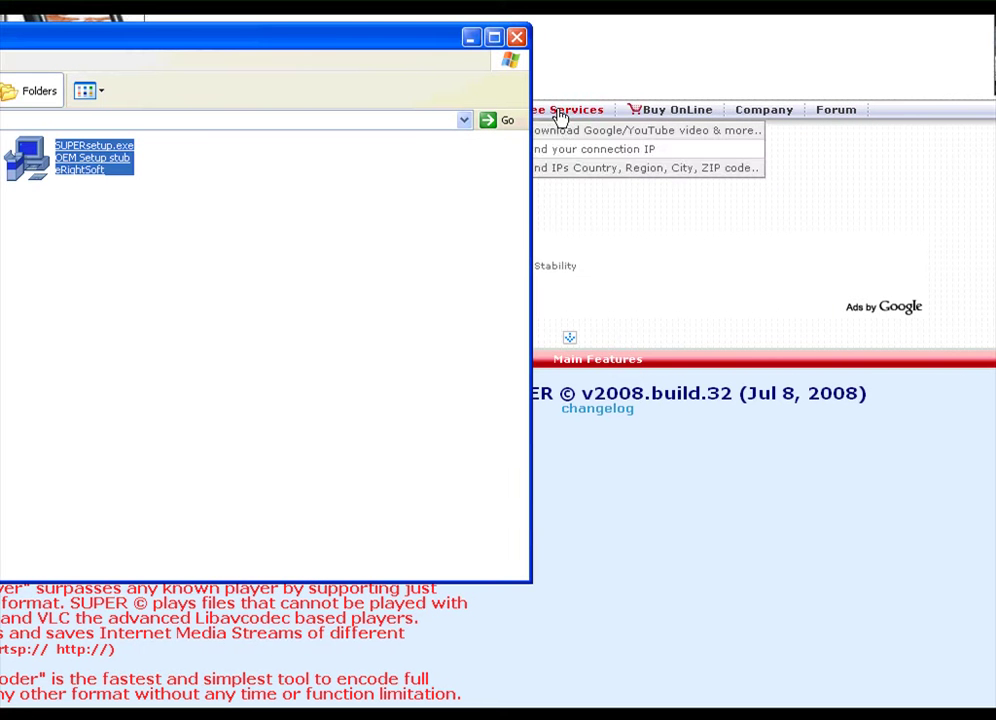
left_click(518, 40)
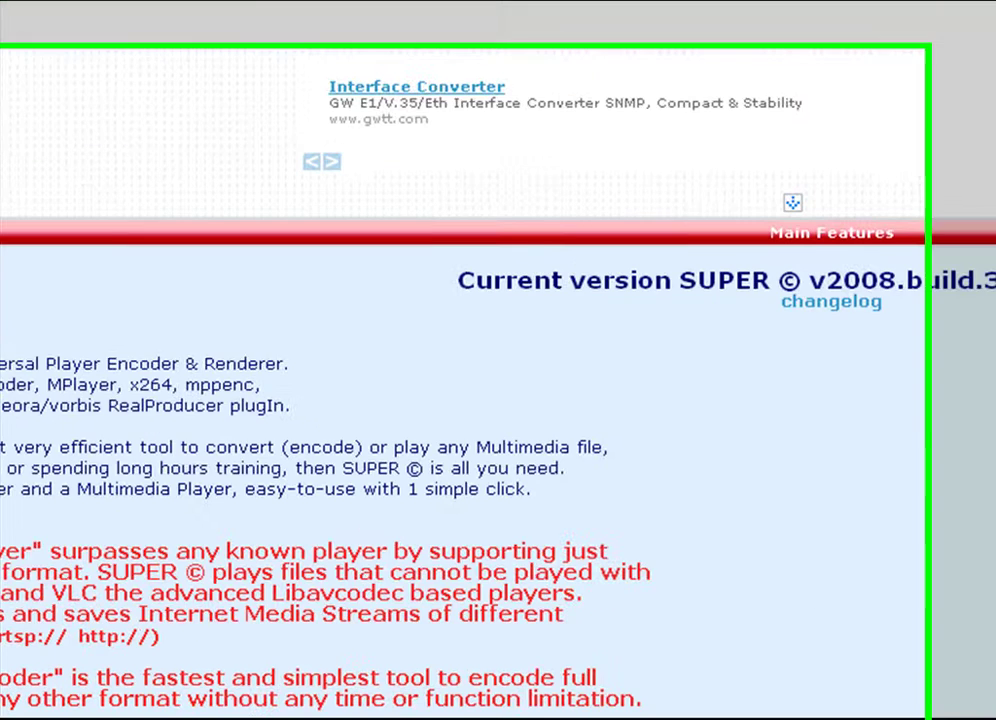
Step: Launch the already installed SUPER © from the SUPER v2008.24 program group
mouse_move(3, 551)
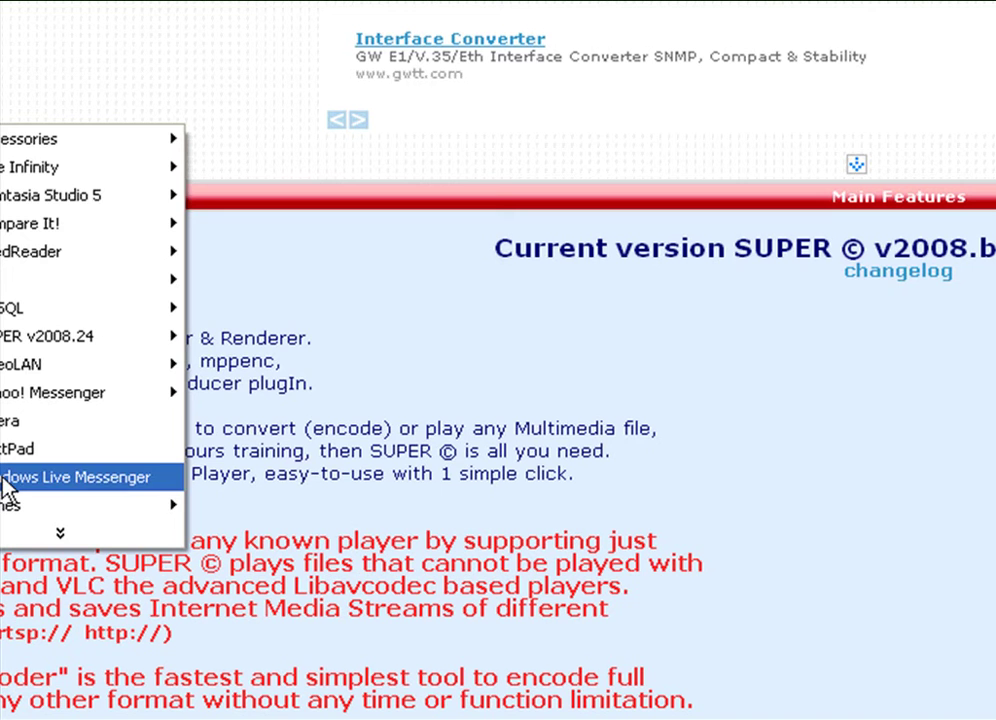
mouse_move(94, 340)
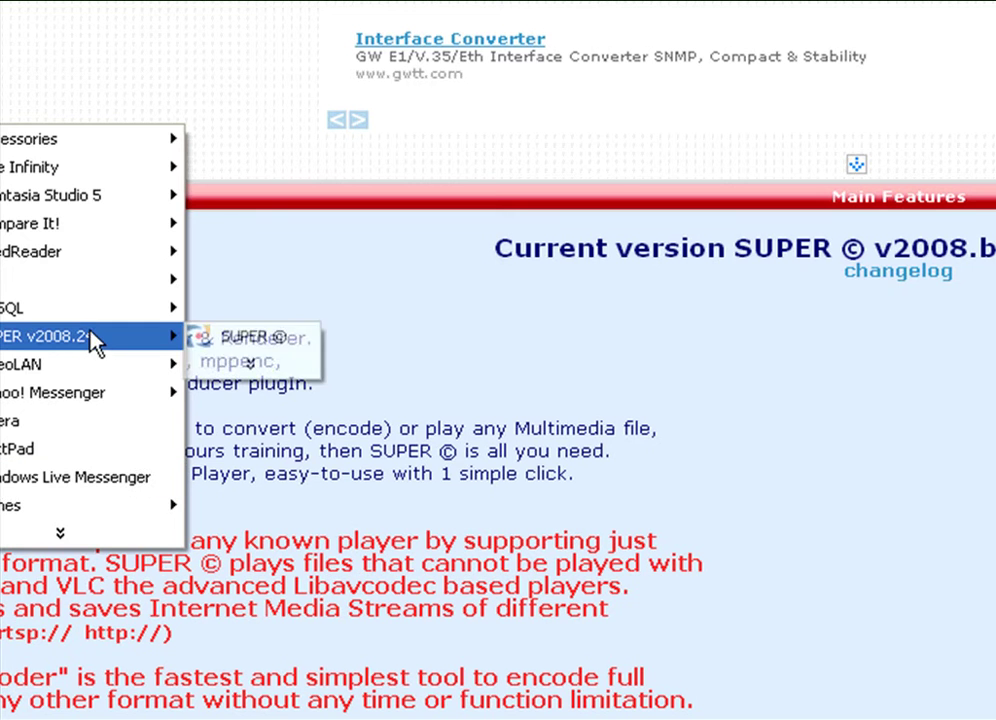
left_click(229, 340)
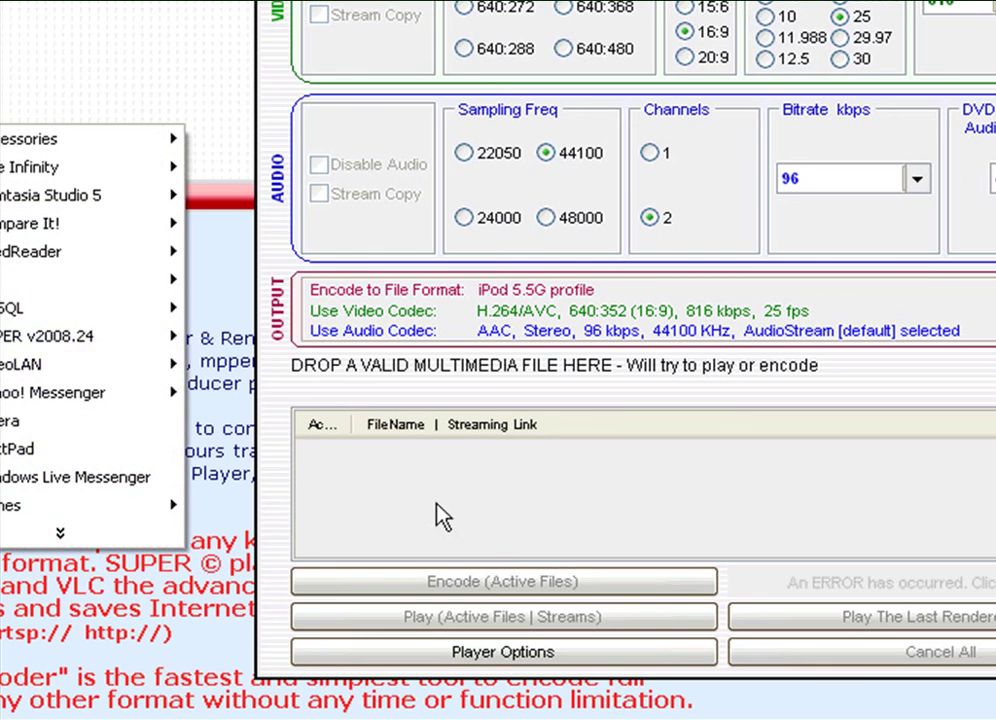
mouse_move(140, 338)
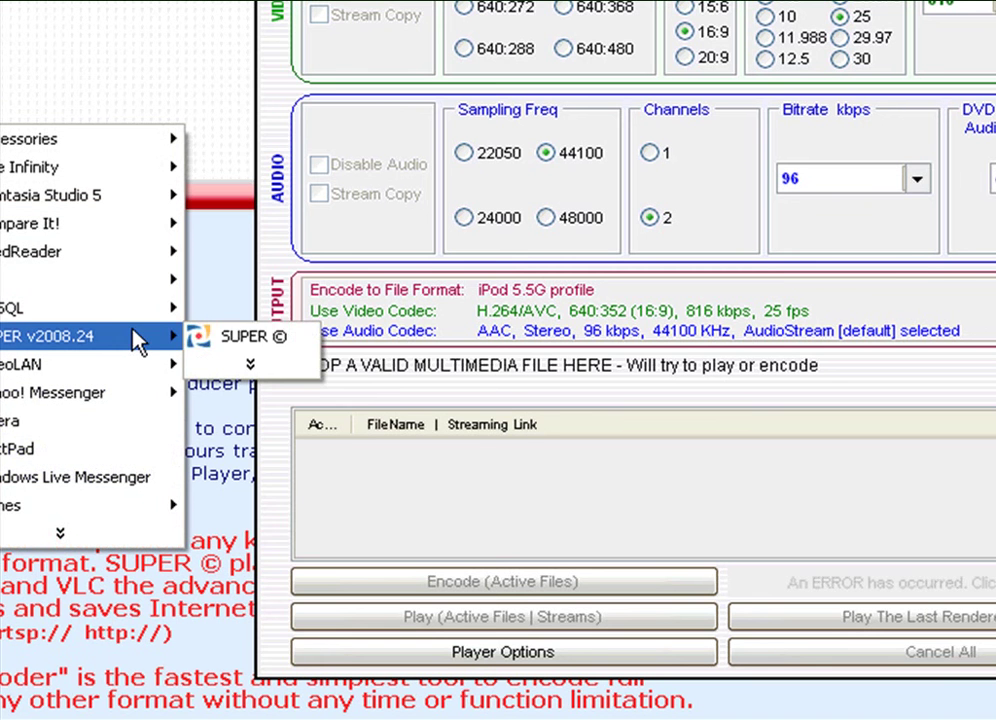
right_click(262, 343)
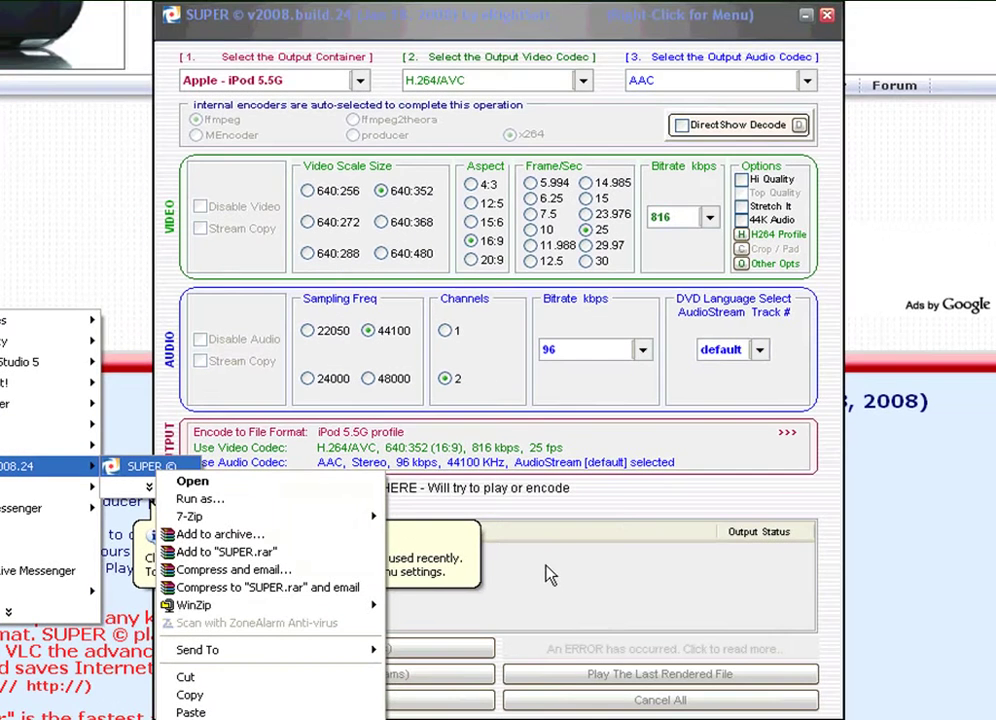
left_click(627, 521)
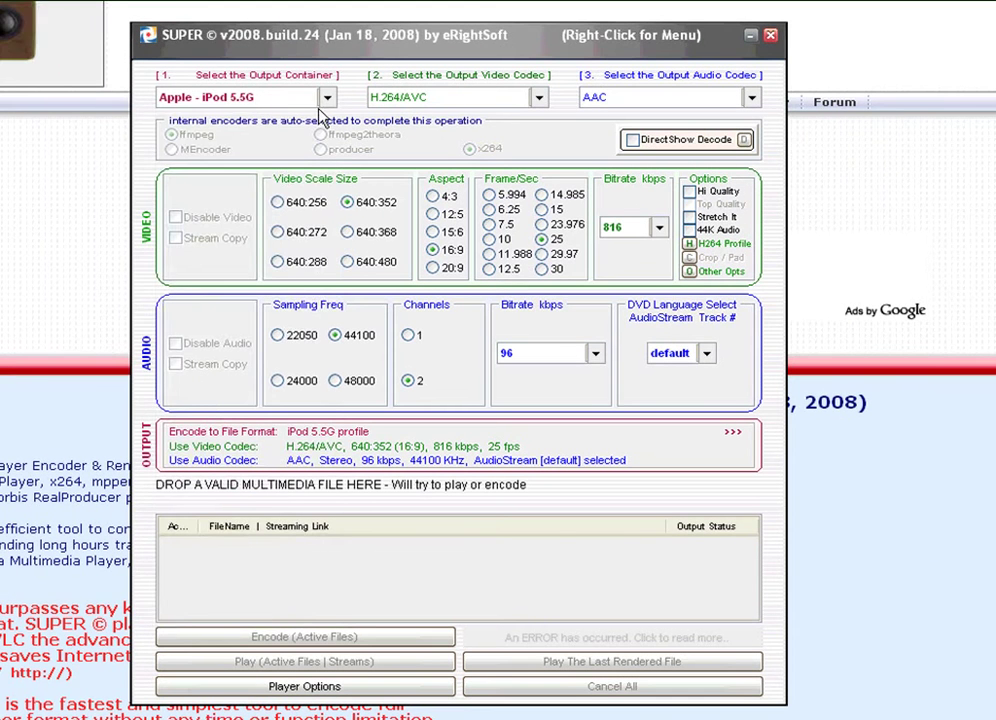
Step: Choose Apple - iPod 5.5G as the output container and reposition the SUPER © window
left_click(327, 97)
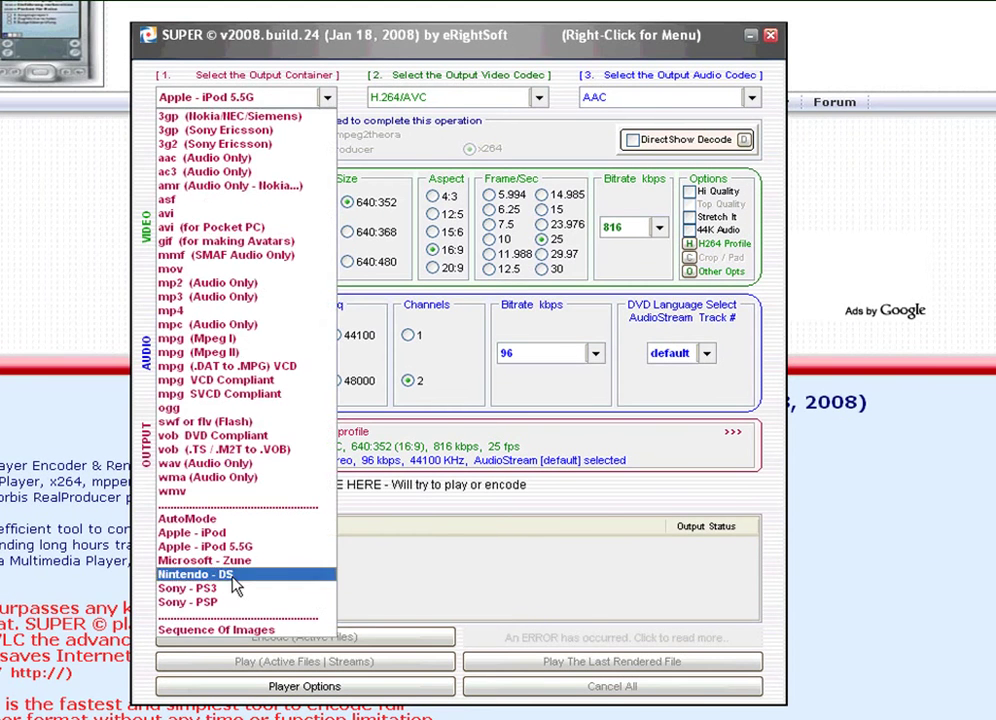
left_click(215, 547)
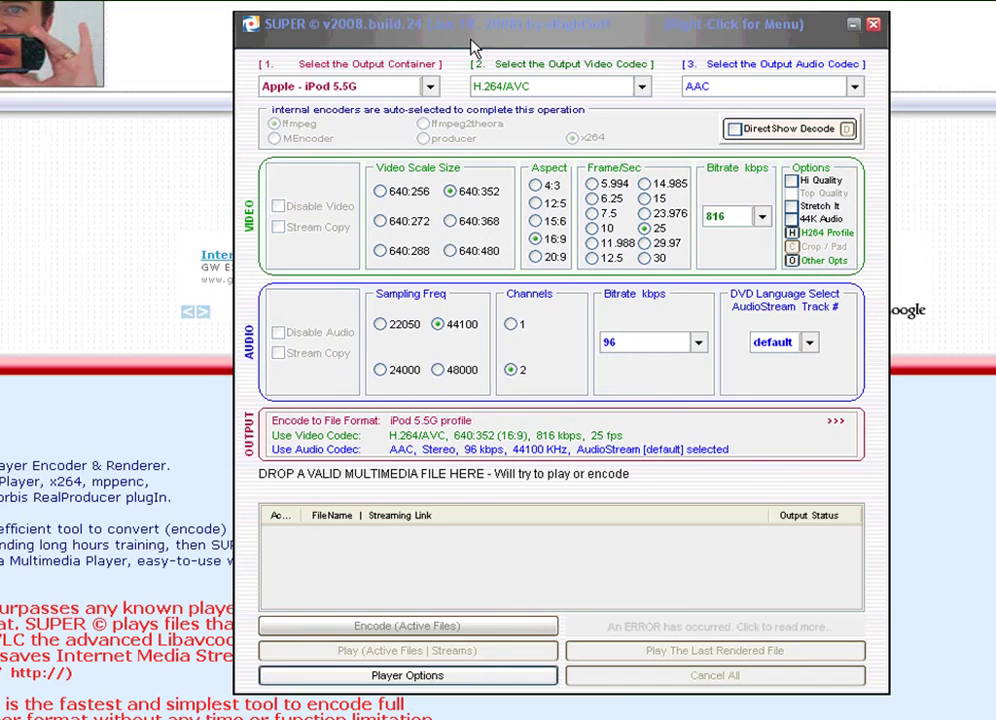
left_click_drag(474, 47, 386, 43)
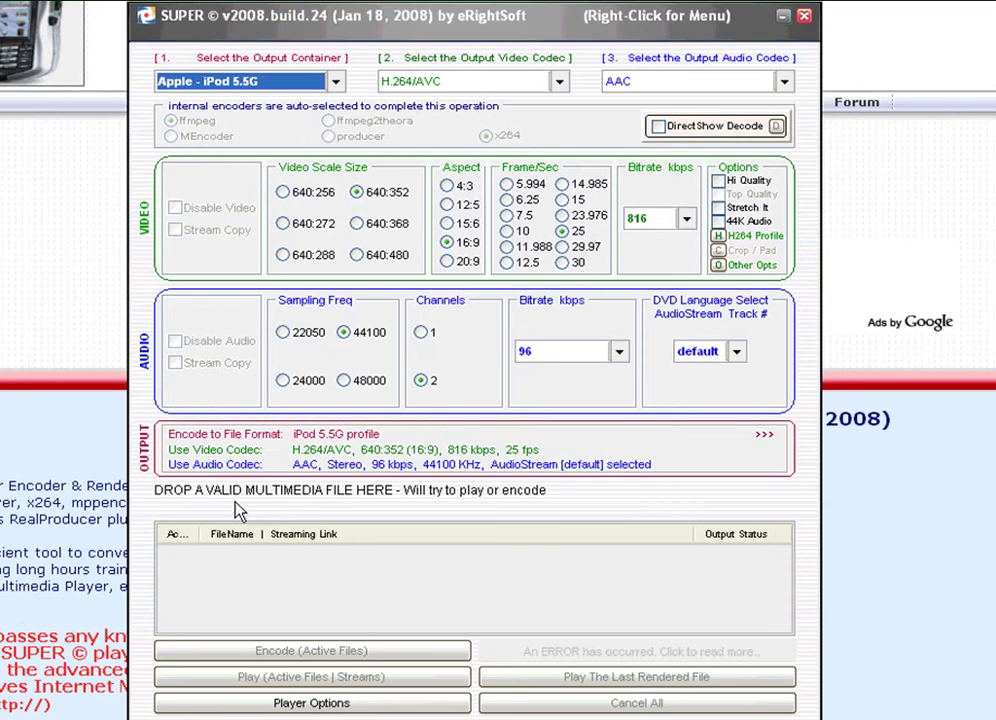
Step: Start adding multimedia files to the job list and browse to the VIDEO_TS folder on the D: disc drive
right_click(190, 603)
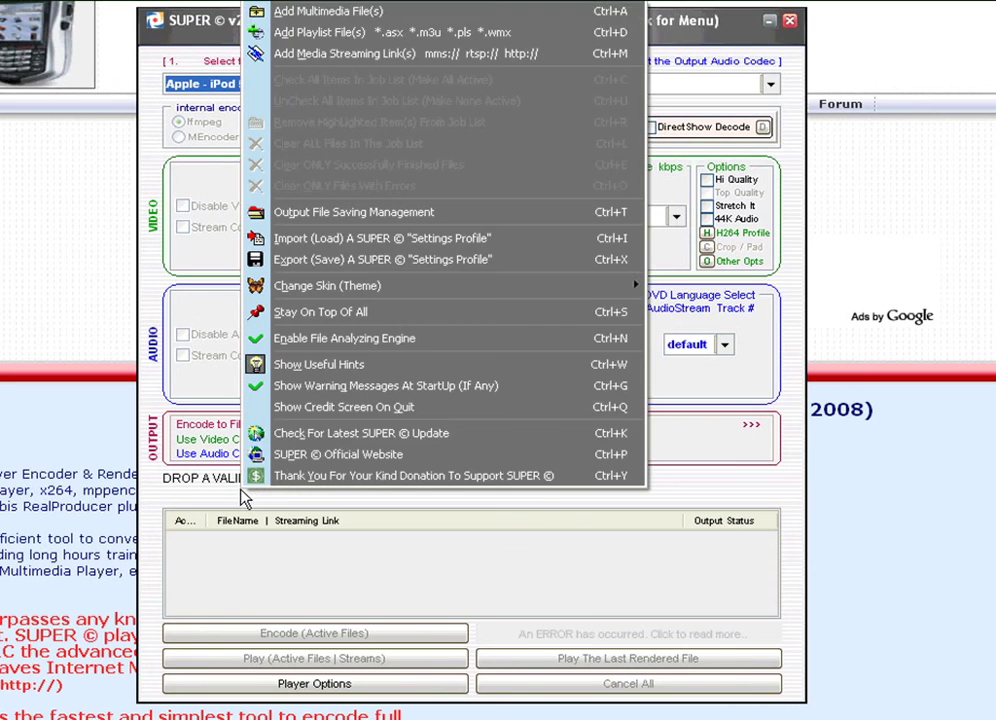
left_click(400, 14)
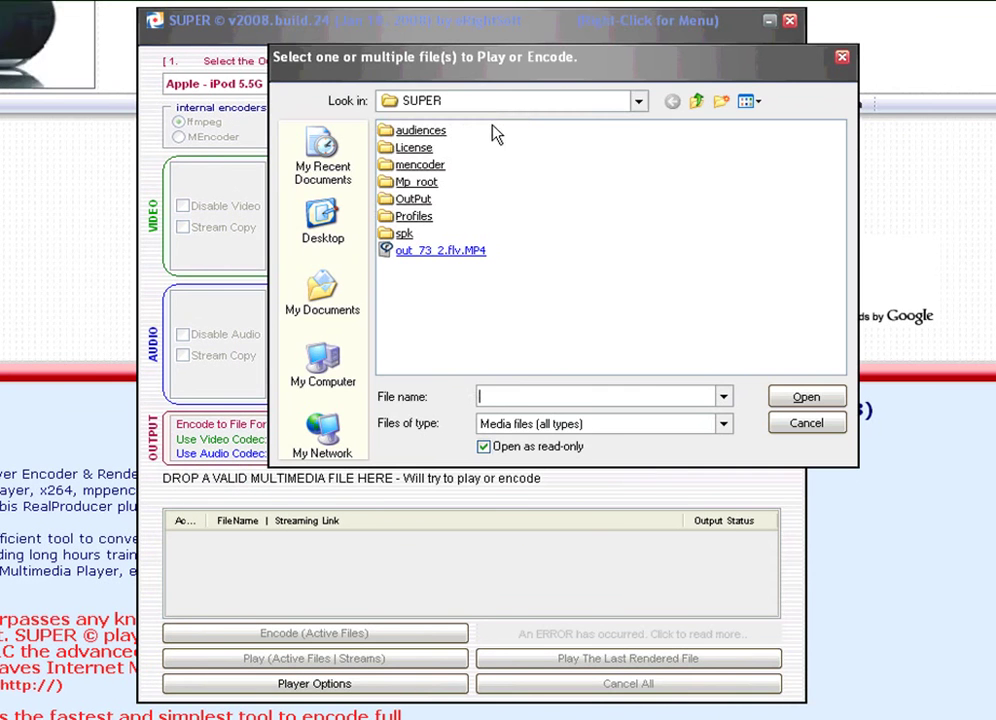
left_click(512, 101)
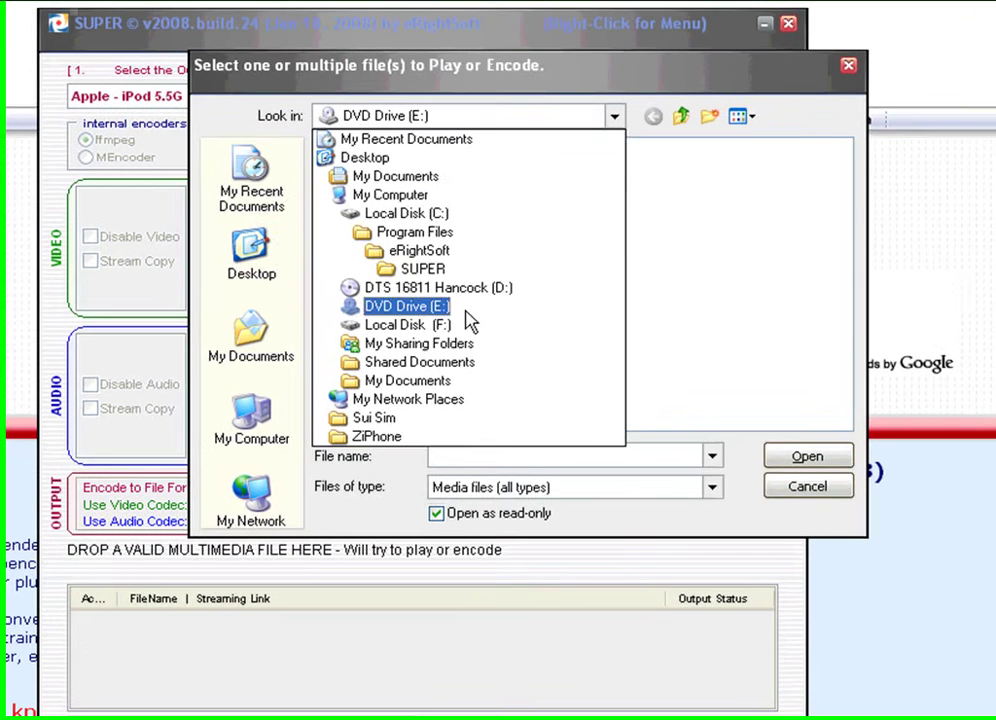
left_click(450, 288)
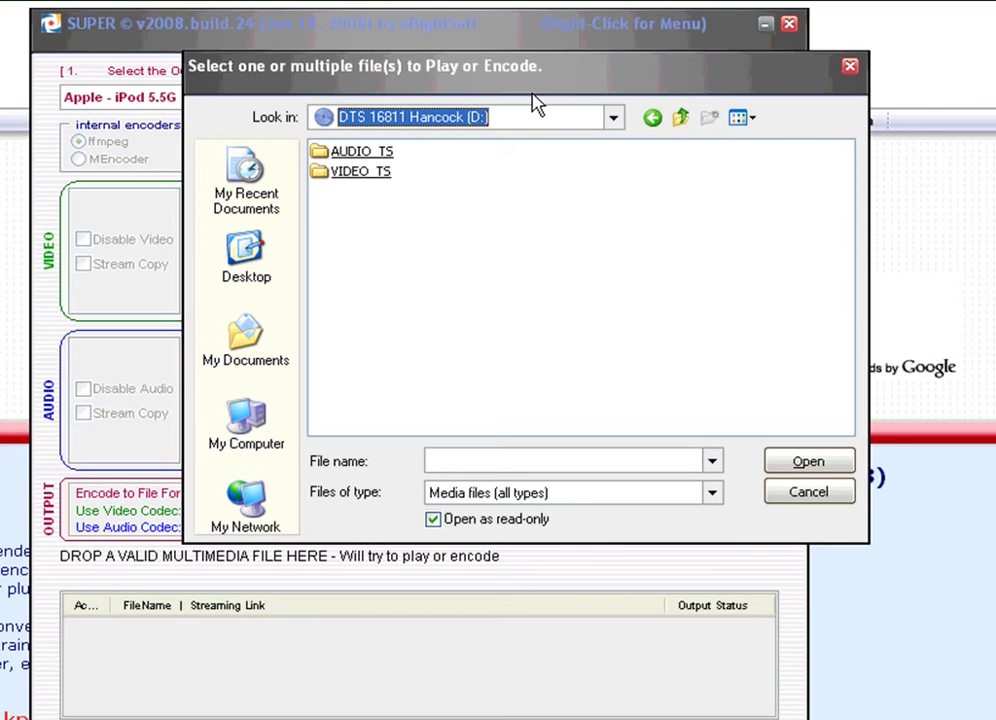
left_click_drag(520, 62, 462, 137)
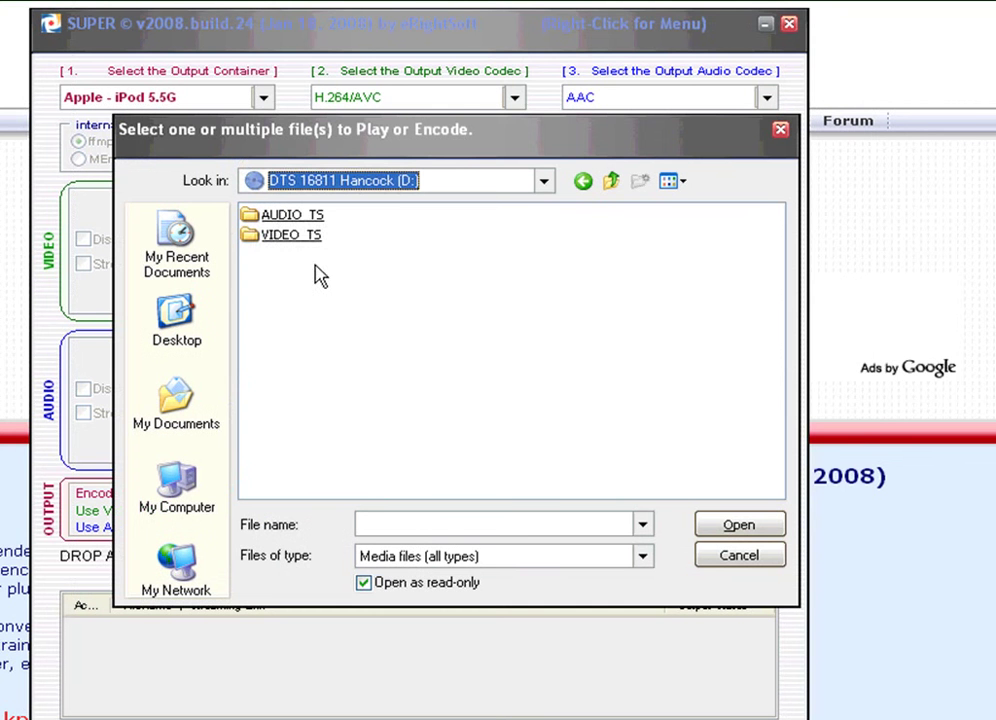
double_click(300, 235)
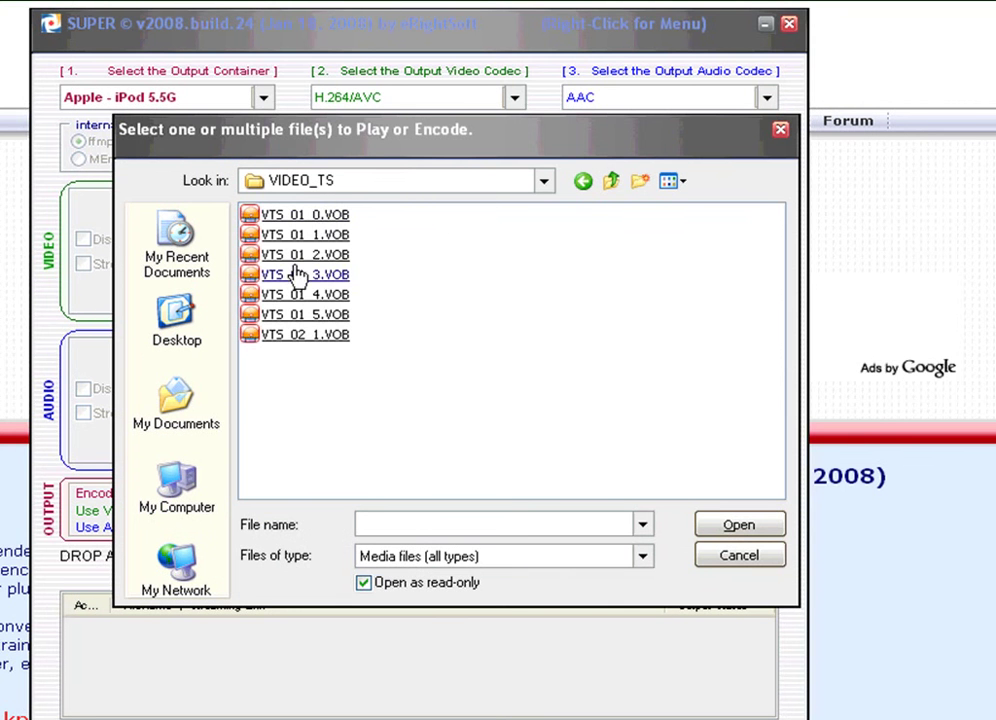
Step: Show the VOB files in the VIDEO_TS folder in the Details view
right_click(451, 352)
mouse_move(622, 398)
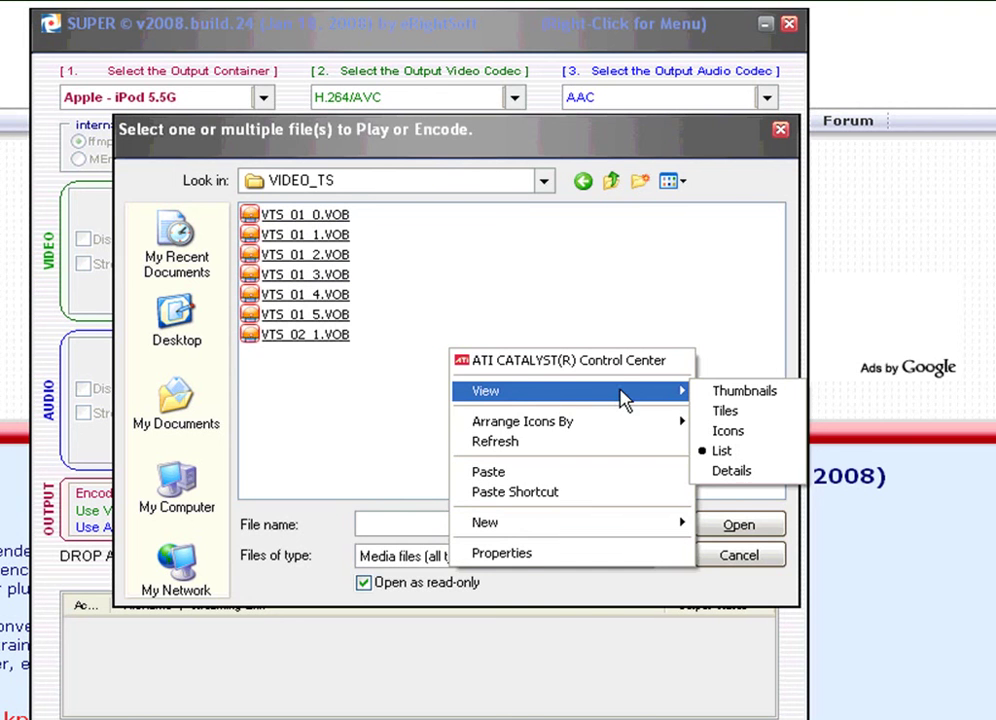
left_click(740, 471)
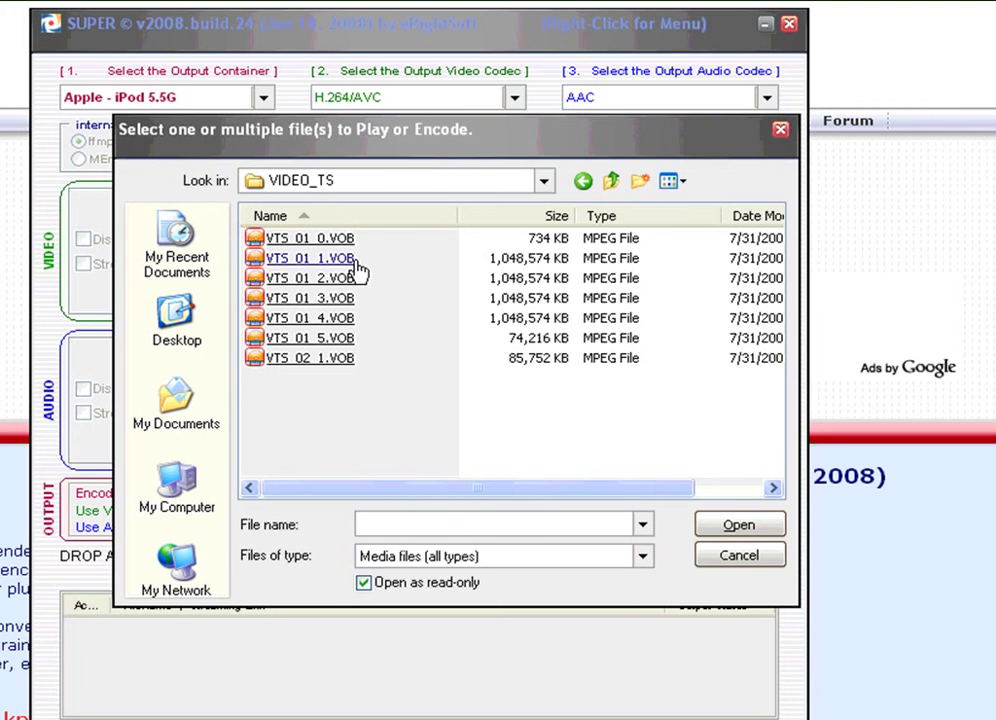
left_click(340, 340)
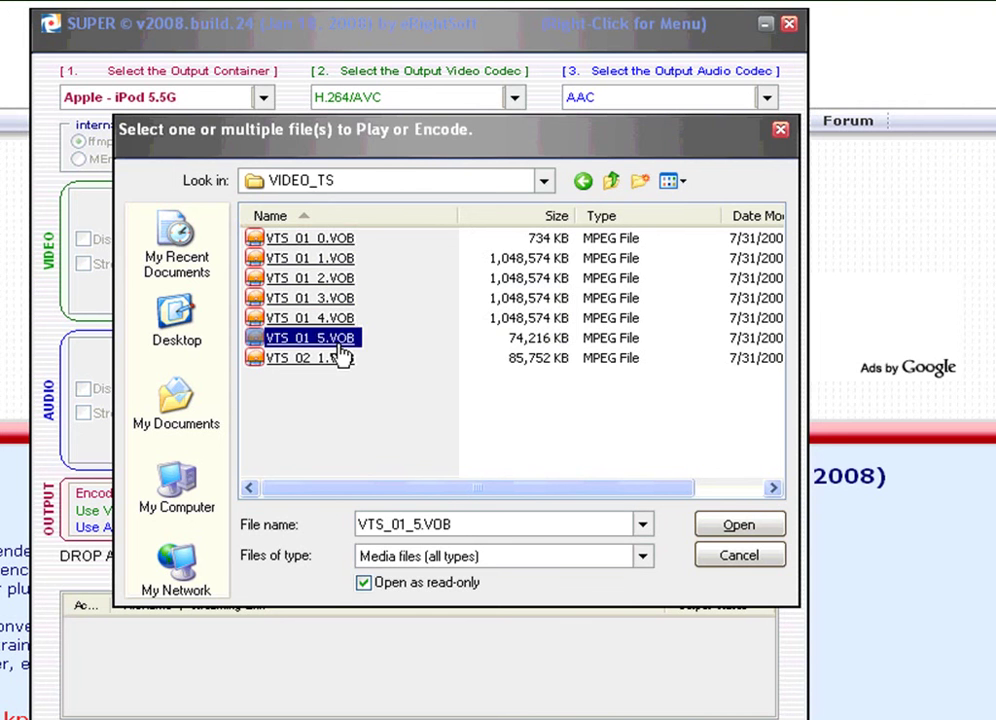
left_click(345, 260)
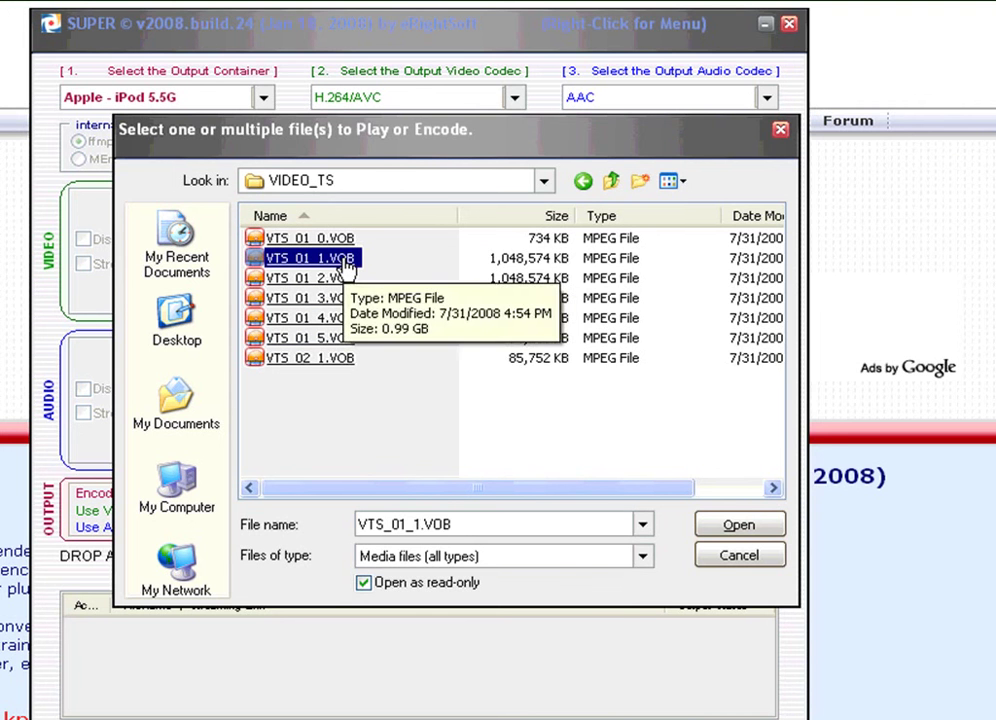
right_click(345, 262)
key("Escape")
left_click(400, 345)
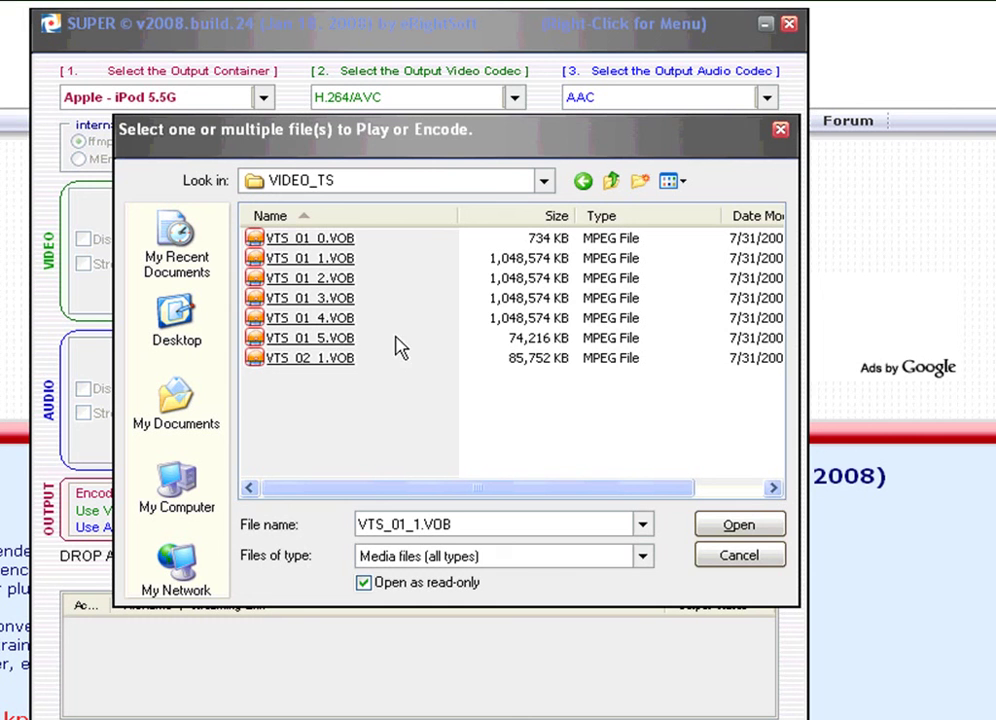
left_click(349, 262)
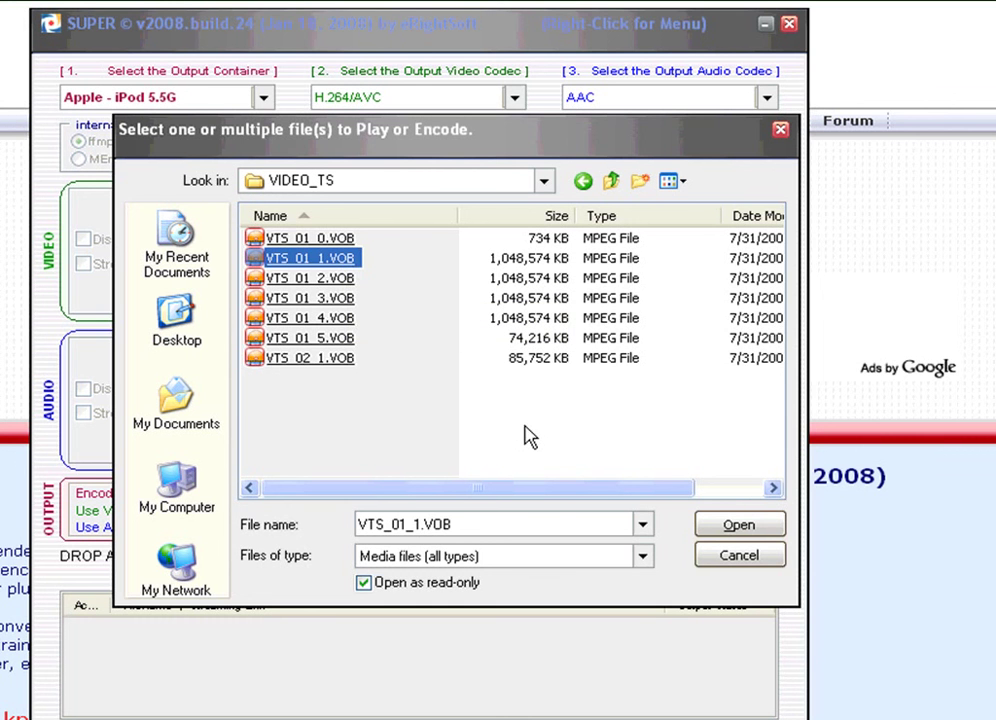
left_click(310, 338, "shift")
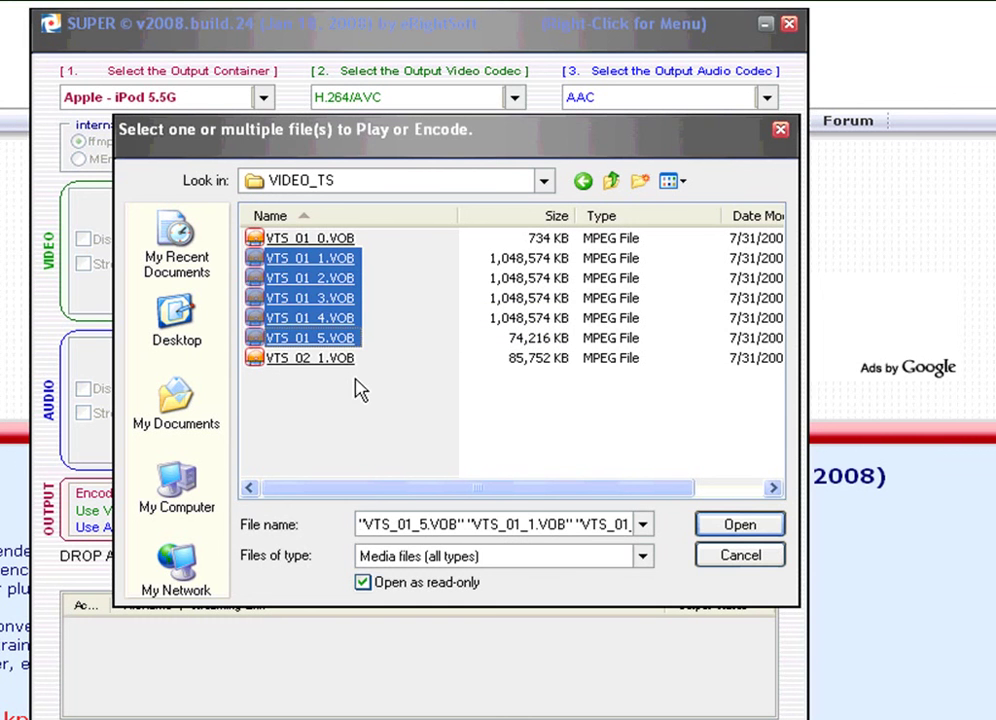
left_click(387, 387)
Step: Add the files VTS_01_1.VOB through VTS_02_1.VOB to the job list and start encoding the active files
left_click_drag(380, 378, 300, 268)
left_click(722, 533)
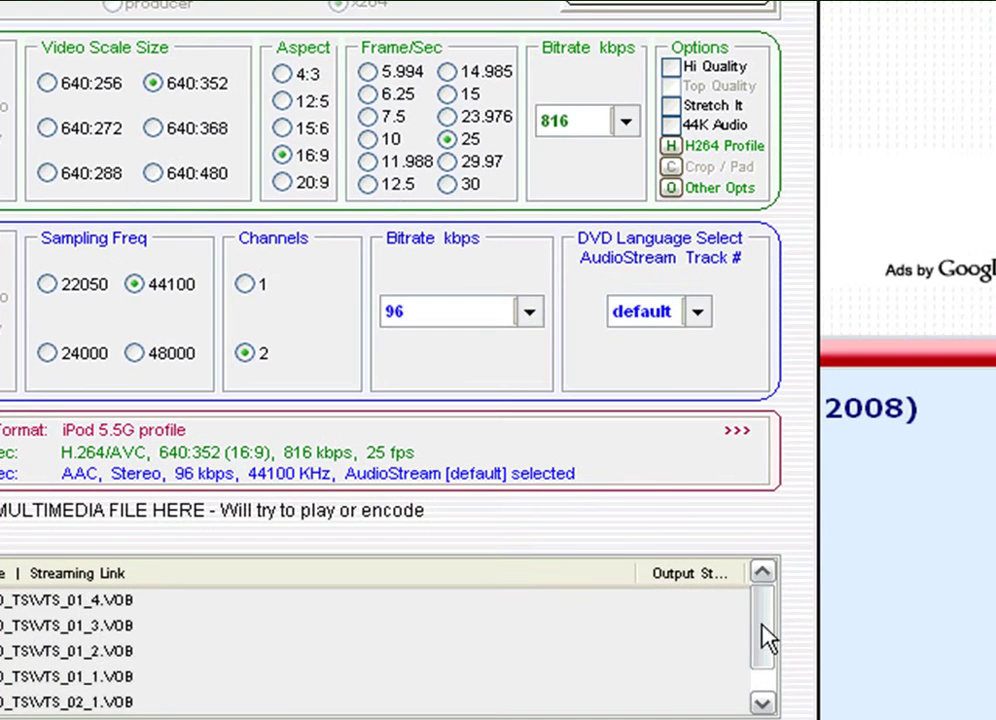
mouse_move(766, 638)
left_mouse_down()
mouse_move(765, 685)
mouse_move(776, 625)
left_mouse_up()
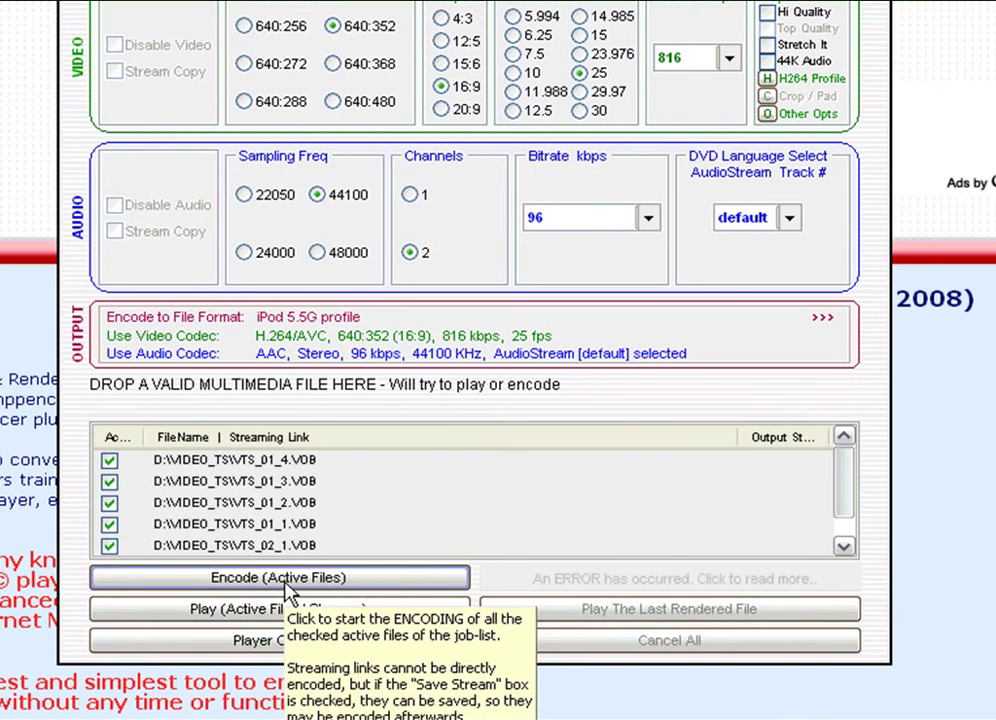
left_click(288, 587)
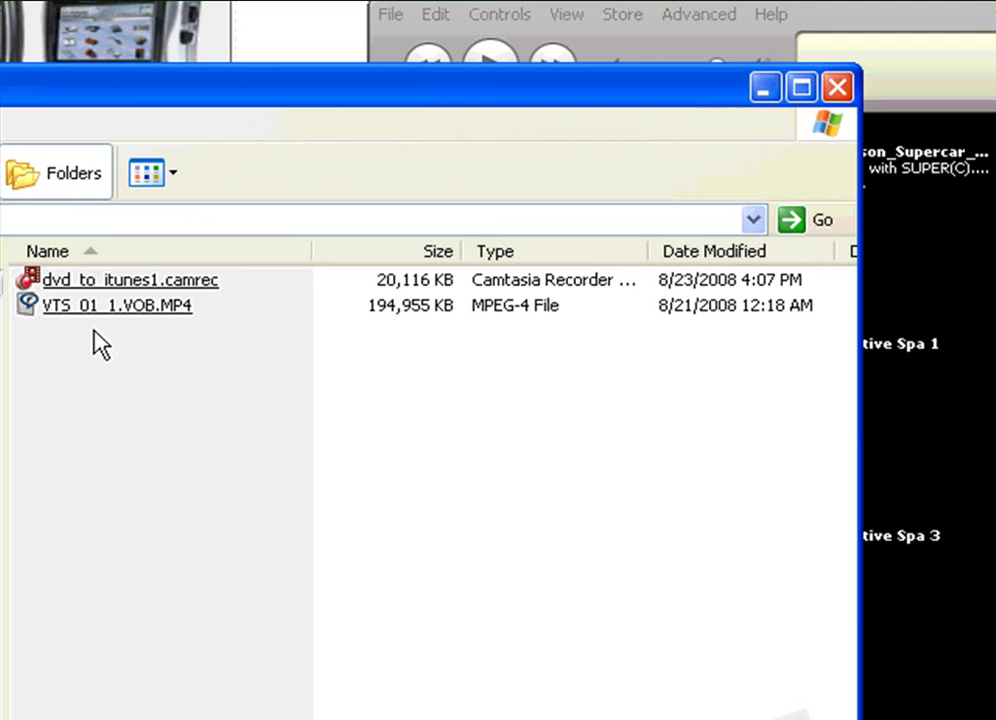
mouse_move(185, 314)
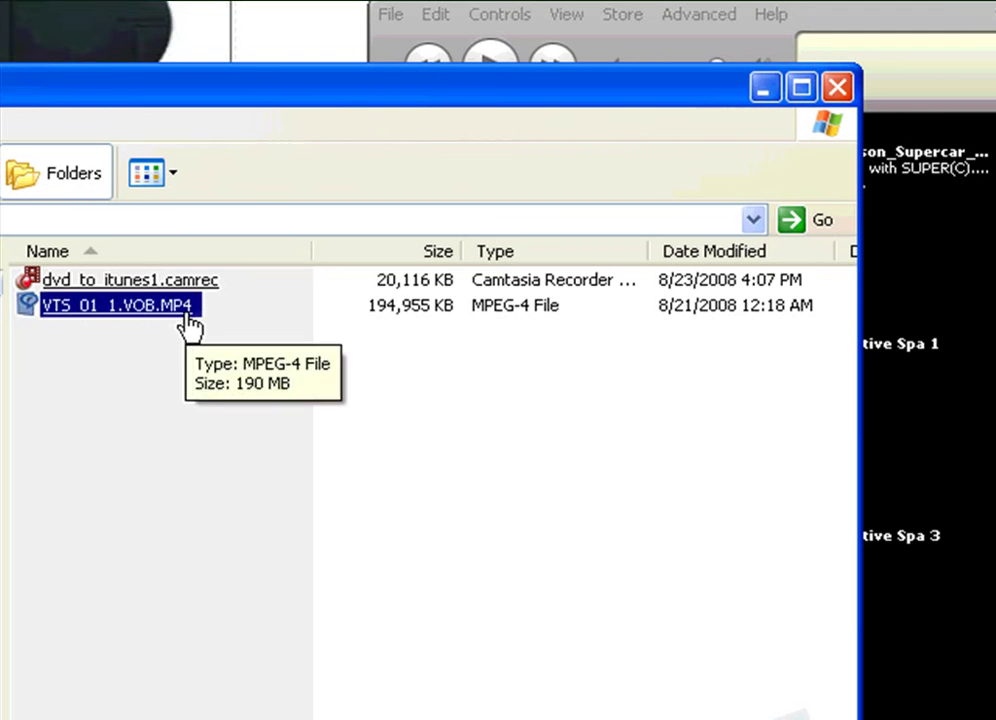
left_click(224, 421)
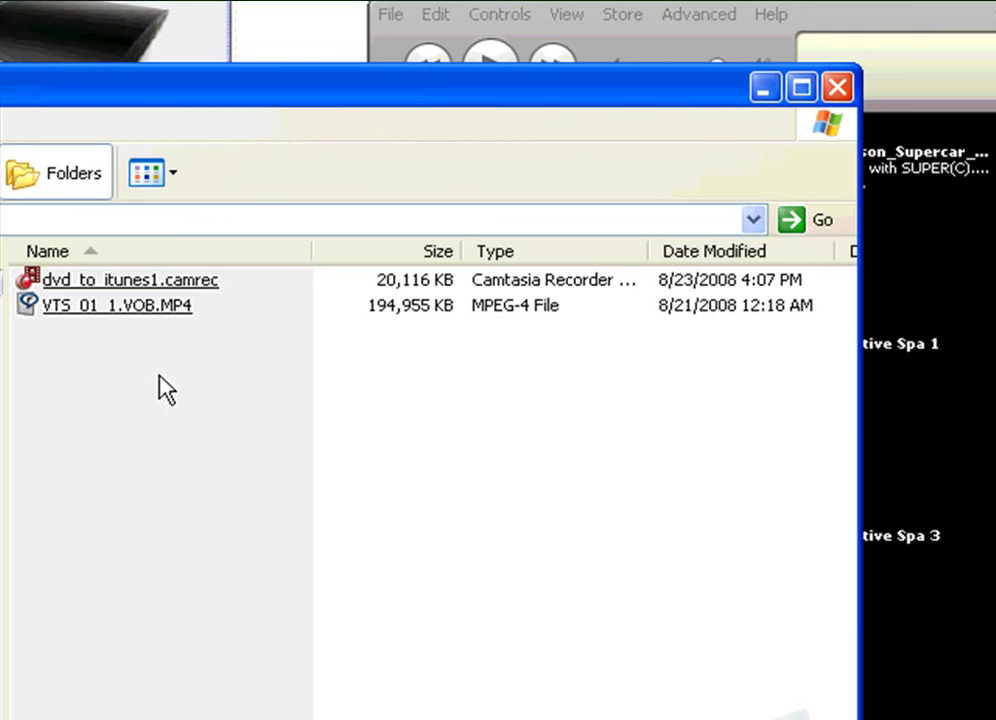
mouse_move(155, 310)
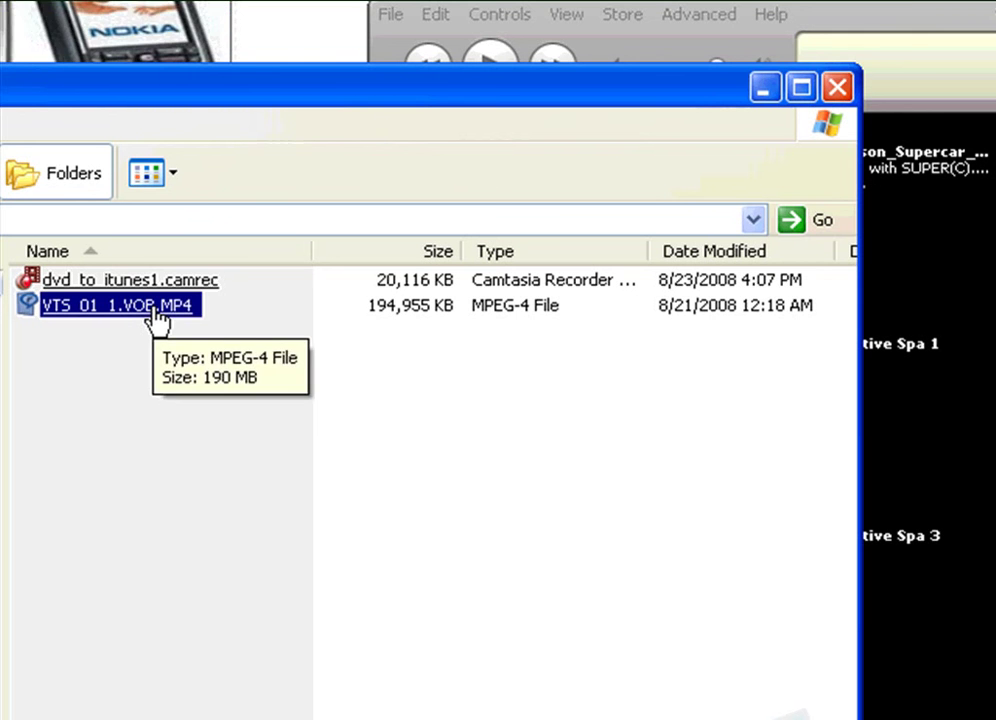
Step: Switch to iTunes and add the converted file VTS_01_1.VOB.MP4 to the library
left_click(843, 16)
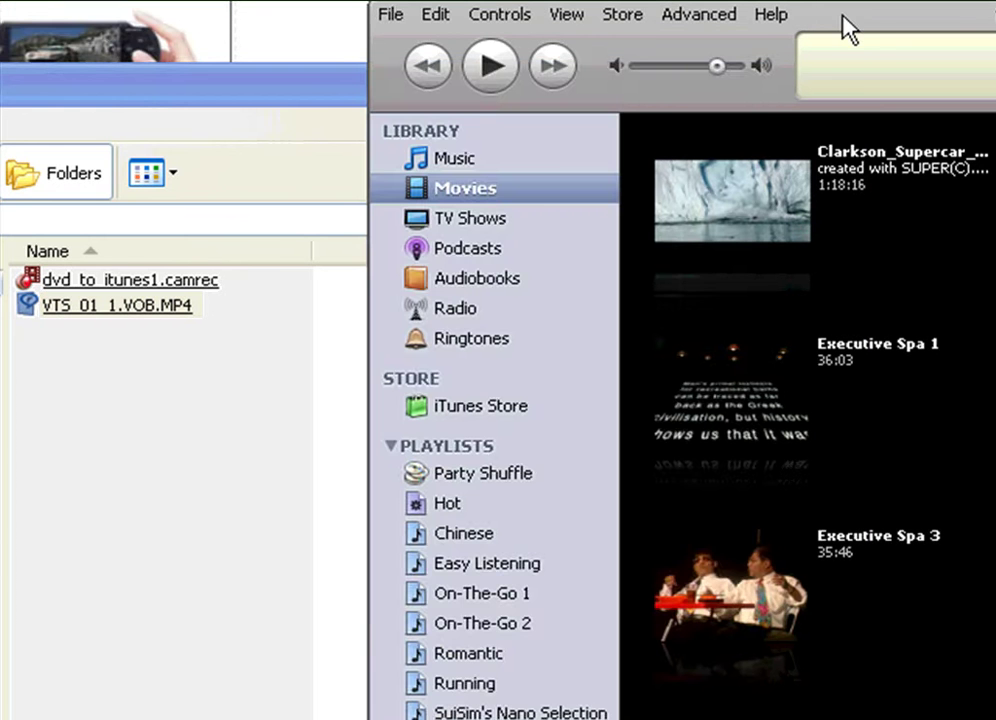
left_click(388, 15)
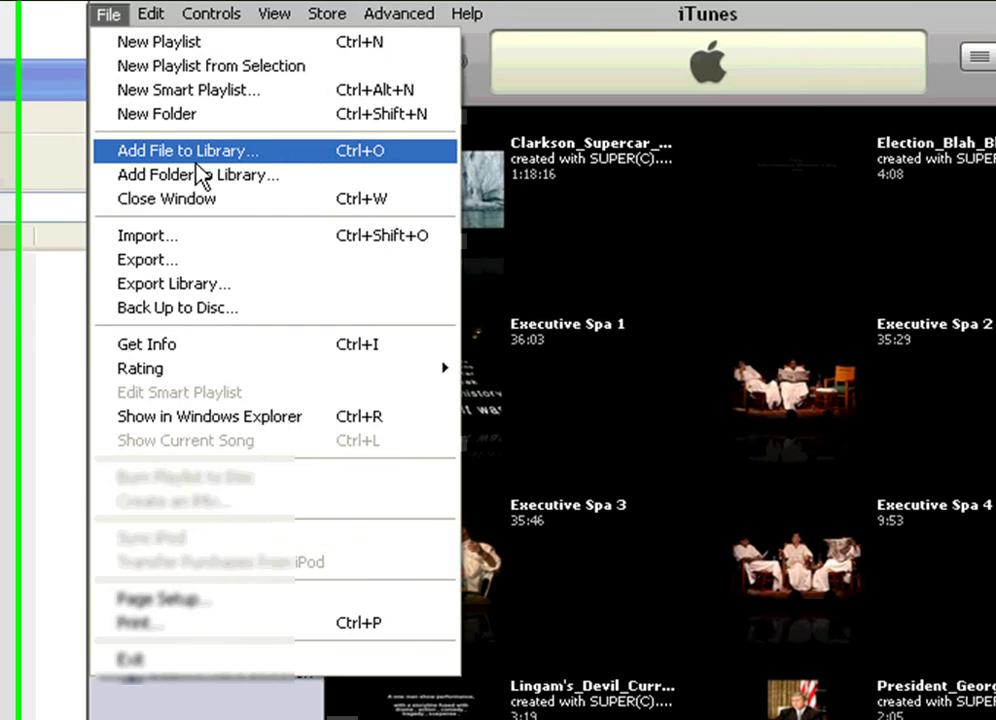
left_click(480, 160)
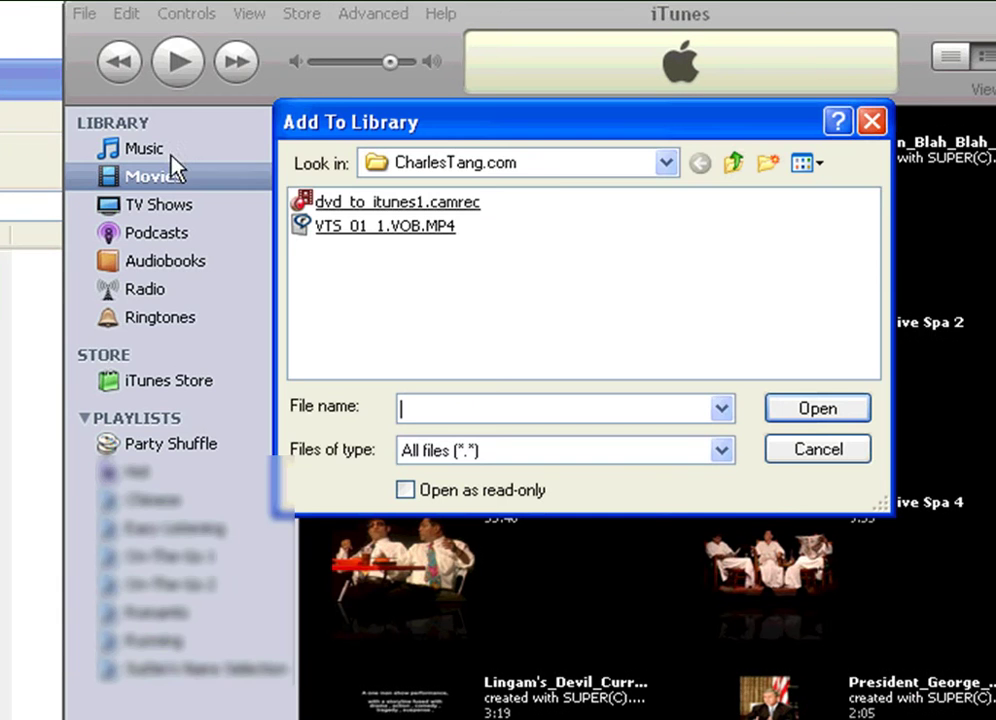
left_click(410, 228)
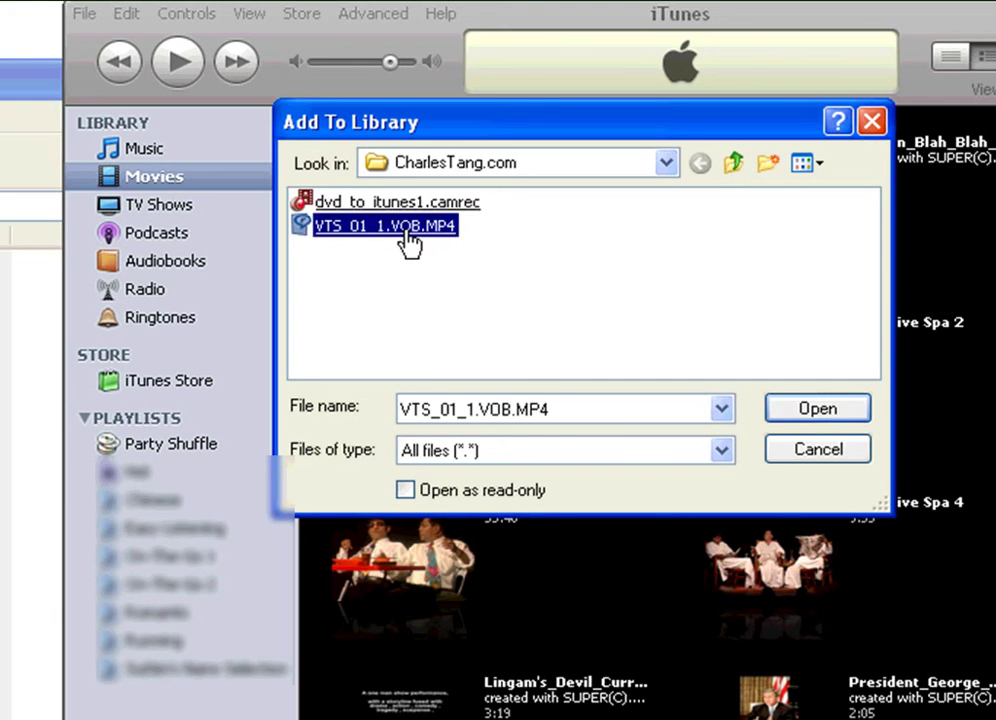
double_click(410, 230)
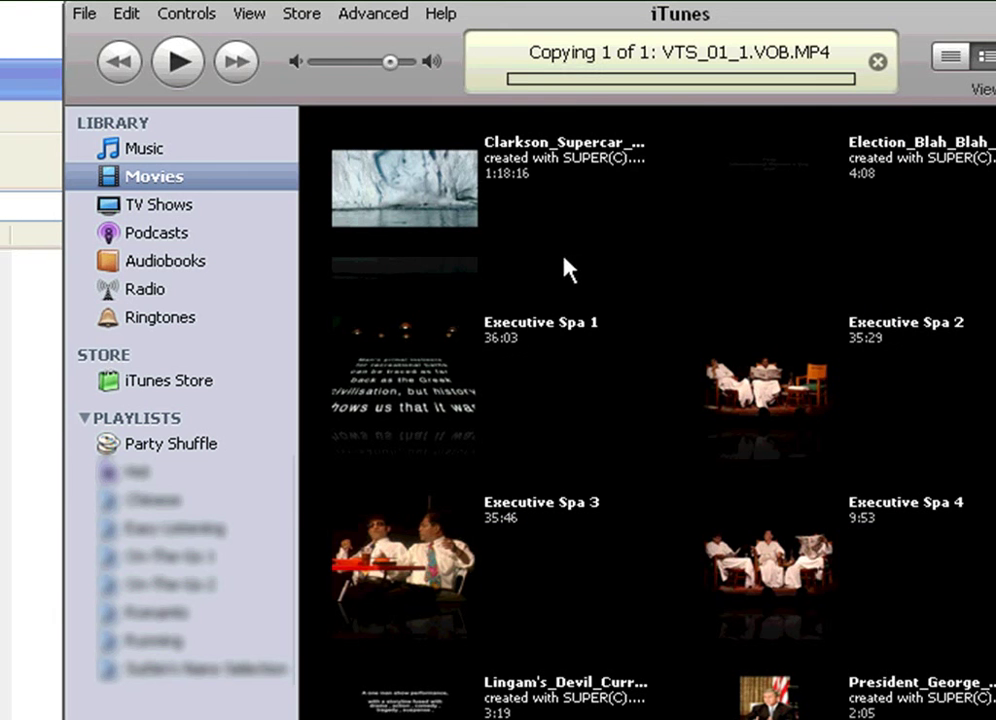